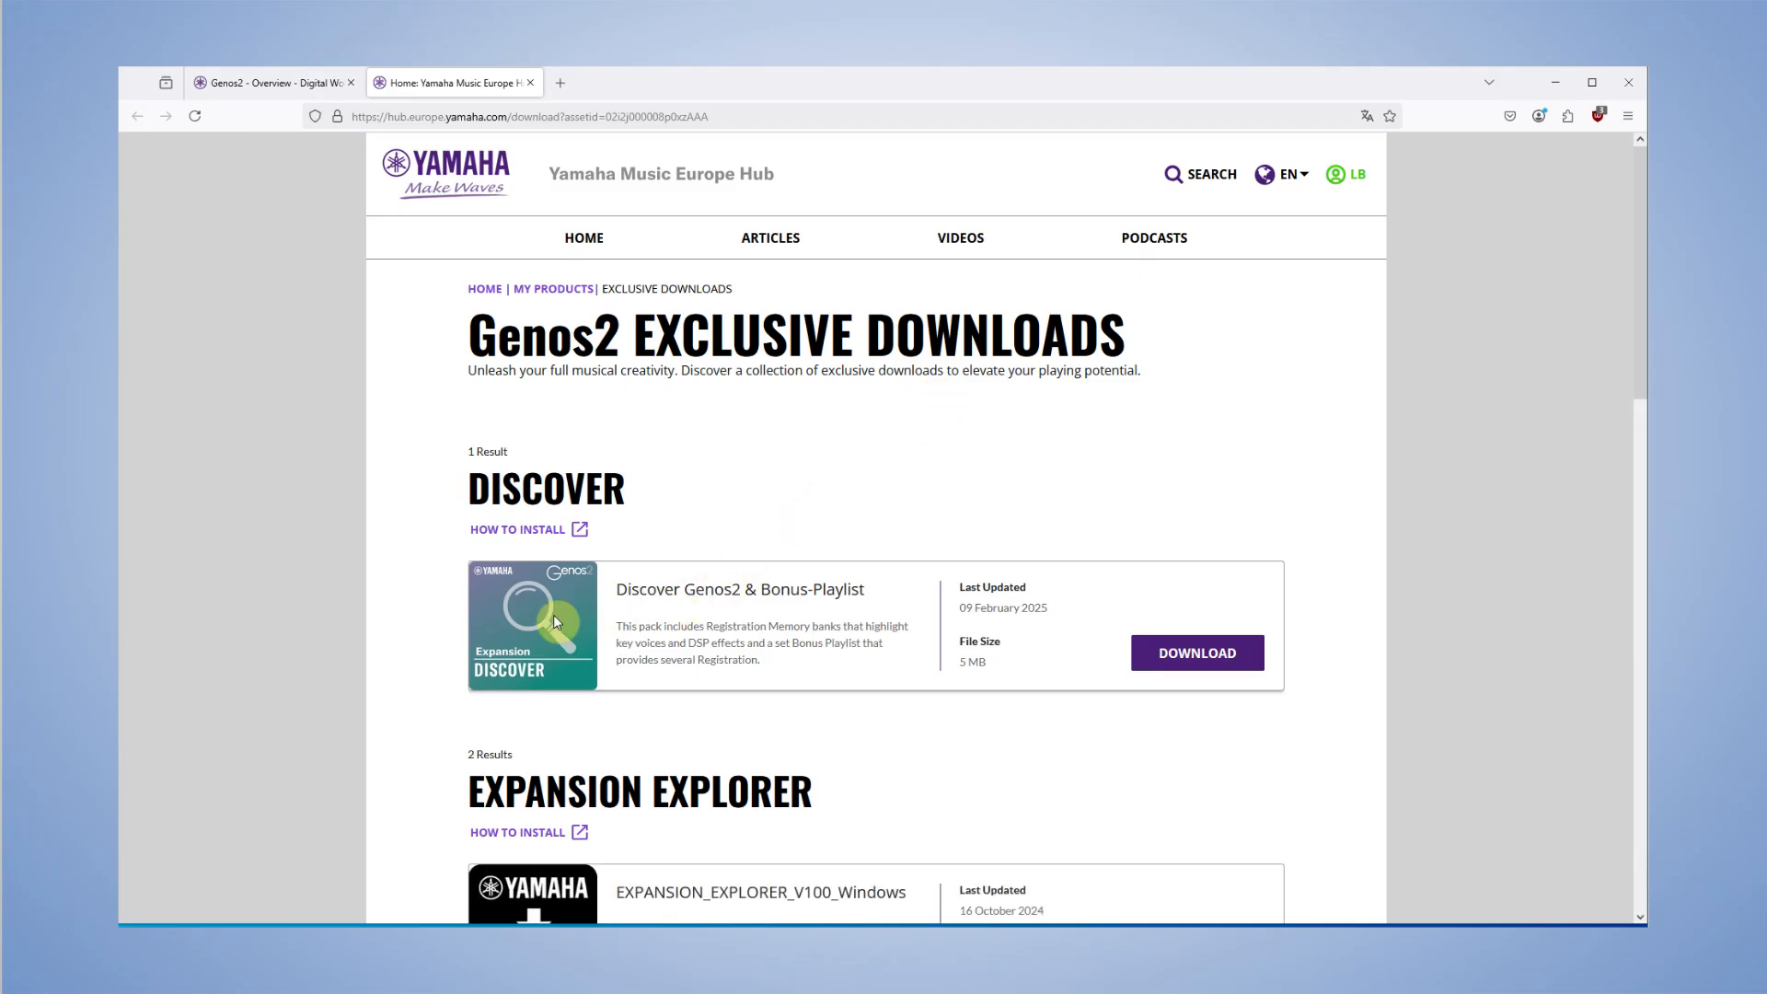
- Download the Discover Genos2 & Bonus-Playlist pack and extract its zip with 7-Zip into its own folder in Downloads
click(1206, 655)
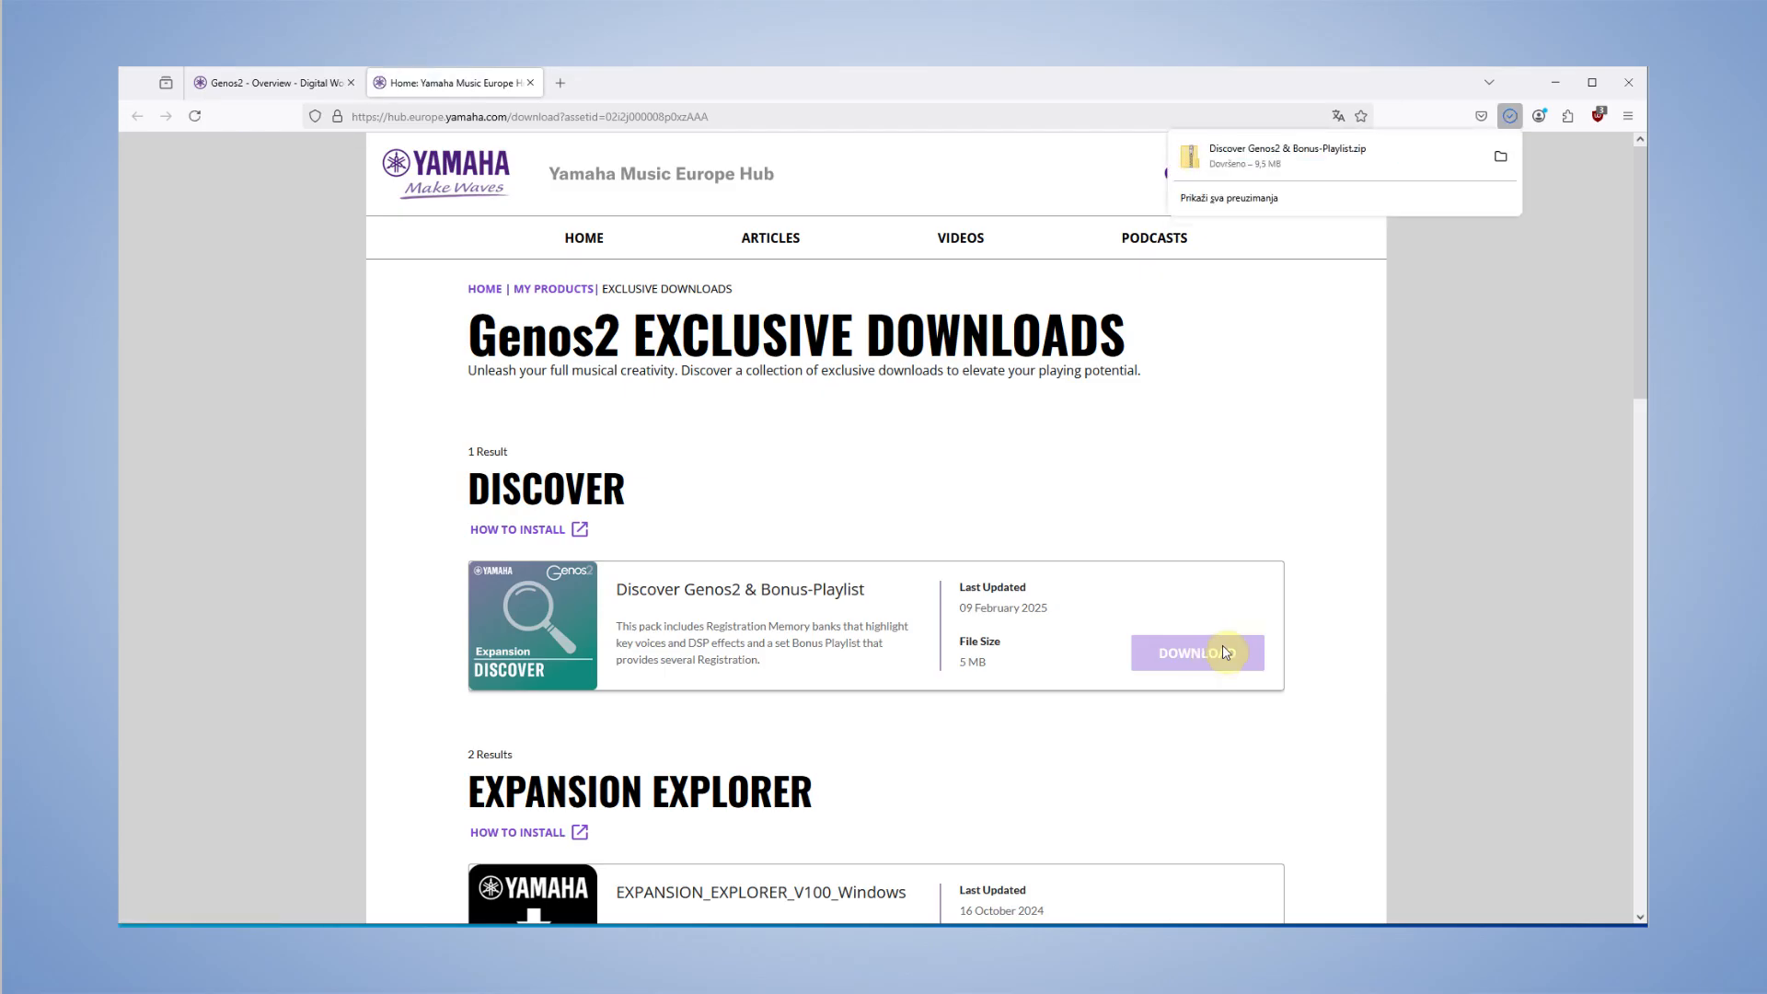
click(1501, 158)
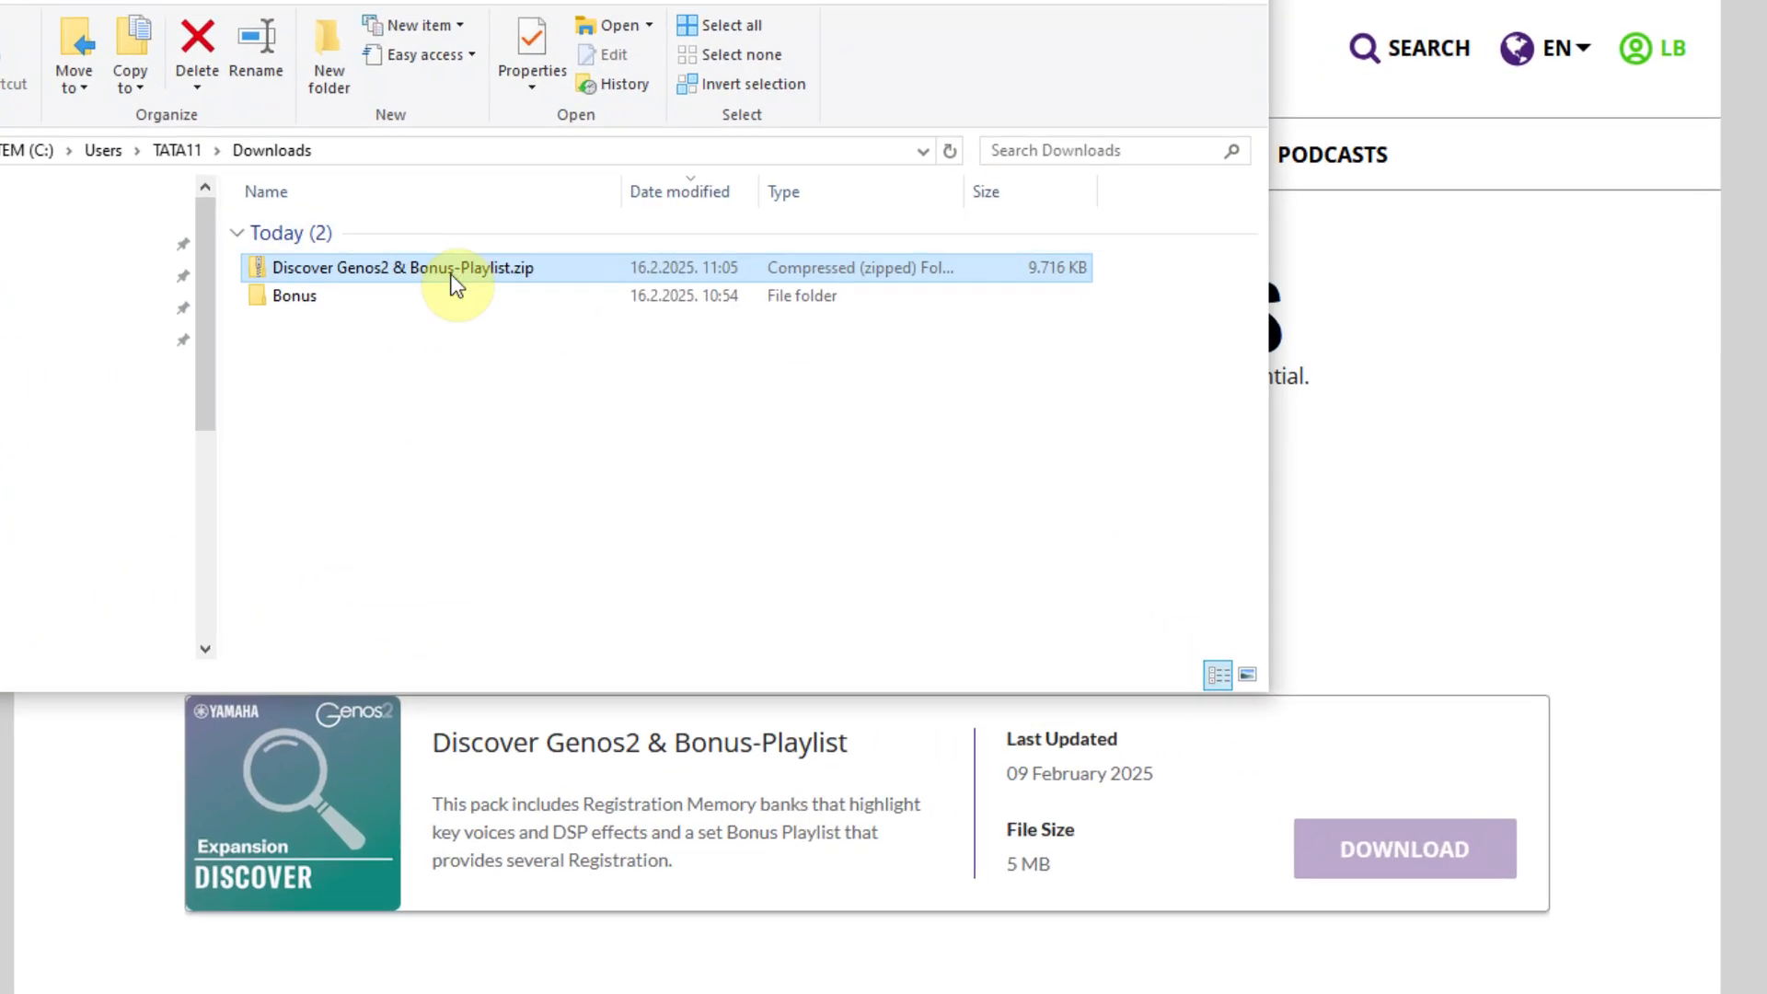
right_click(387, 262)
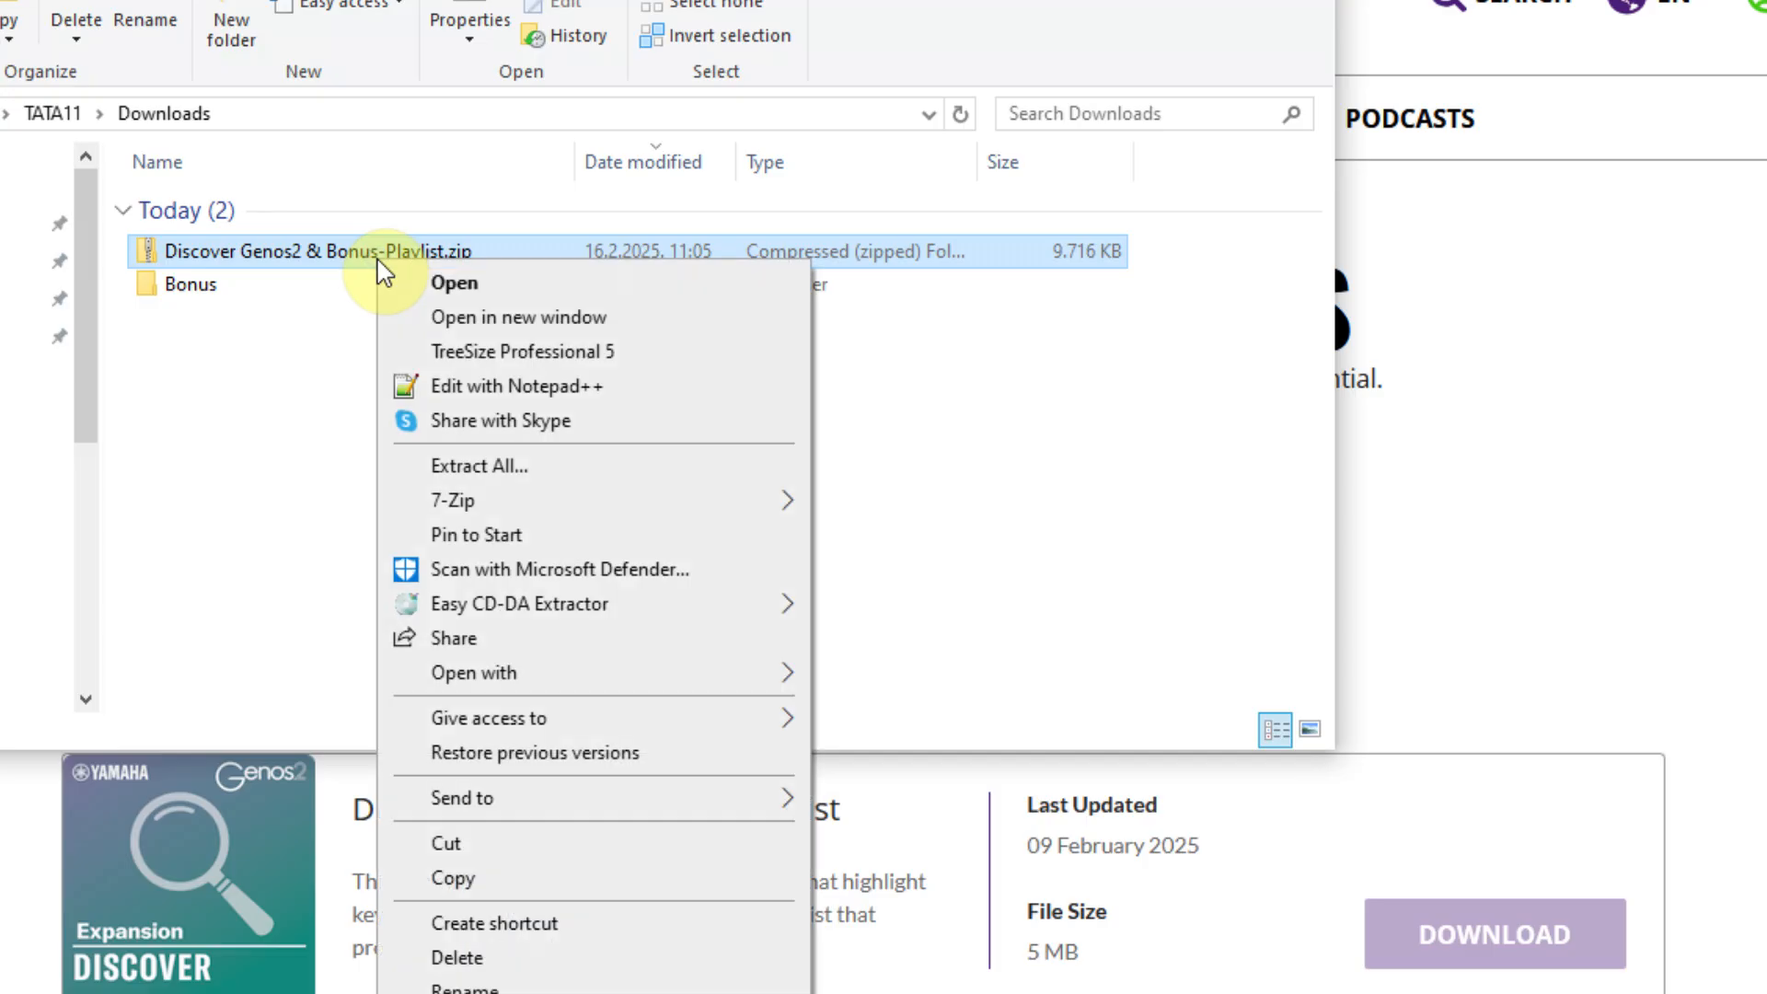
mouse_move(525, 502)
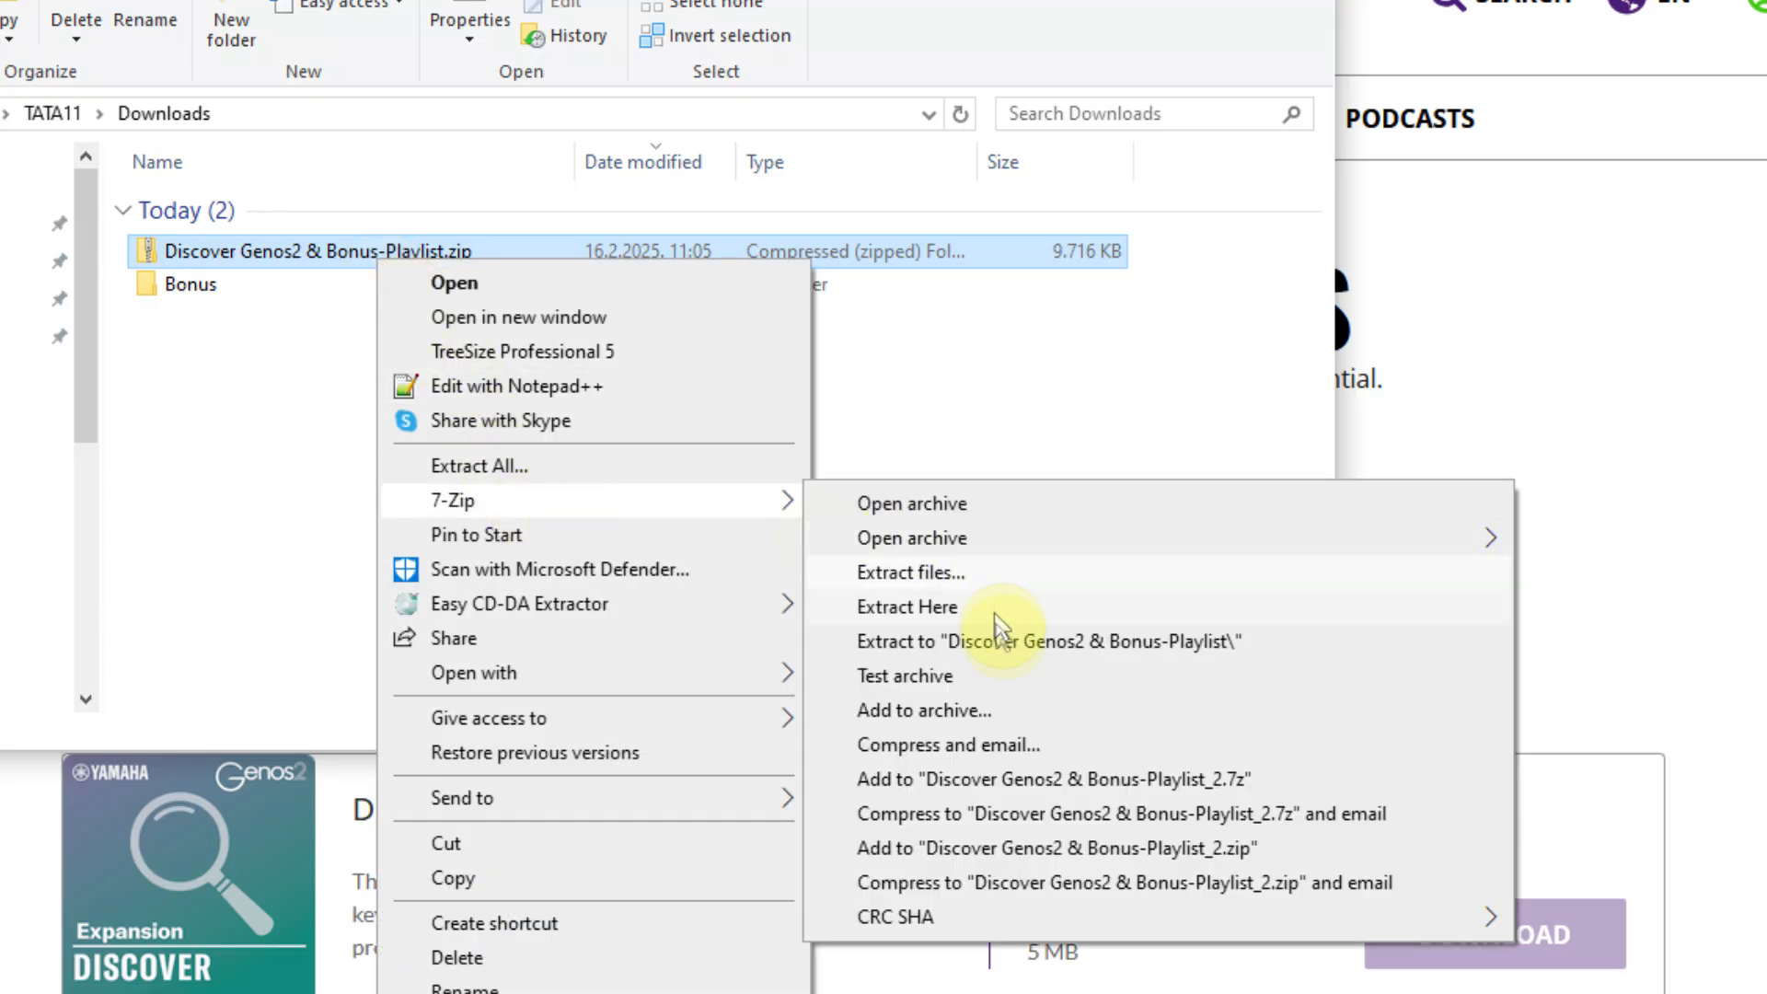
click(1001, 642)
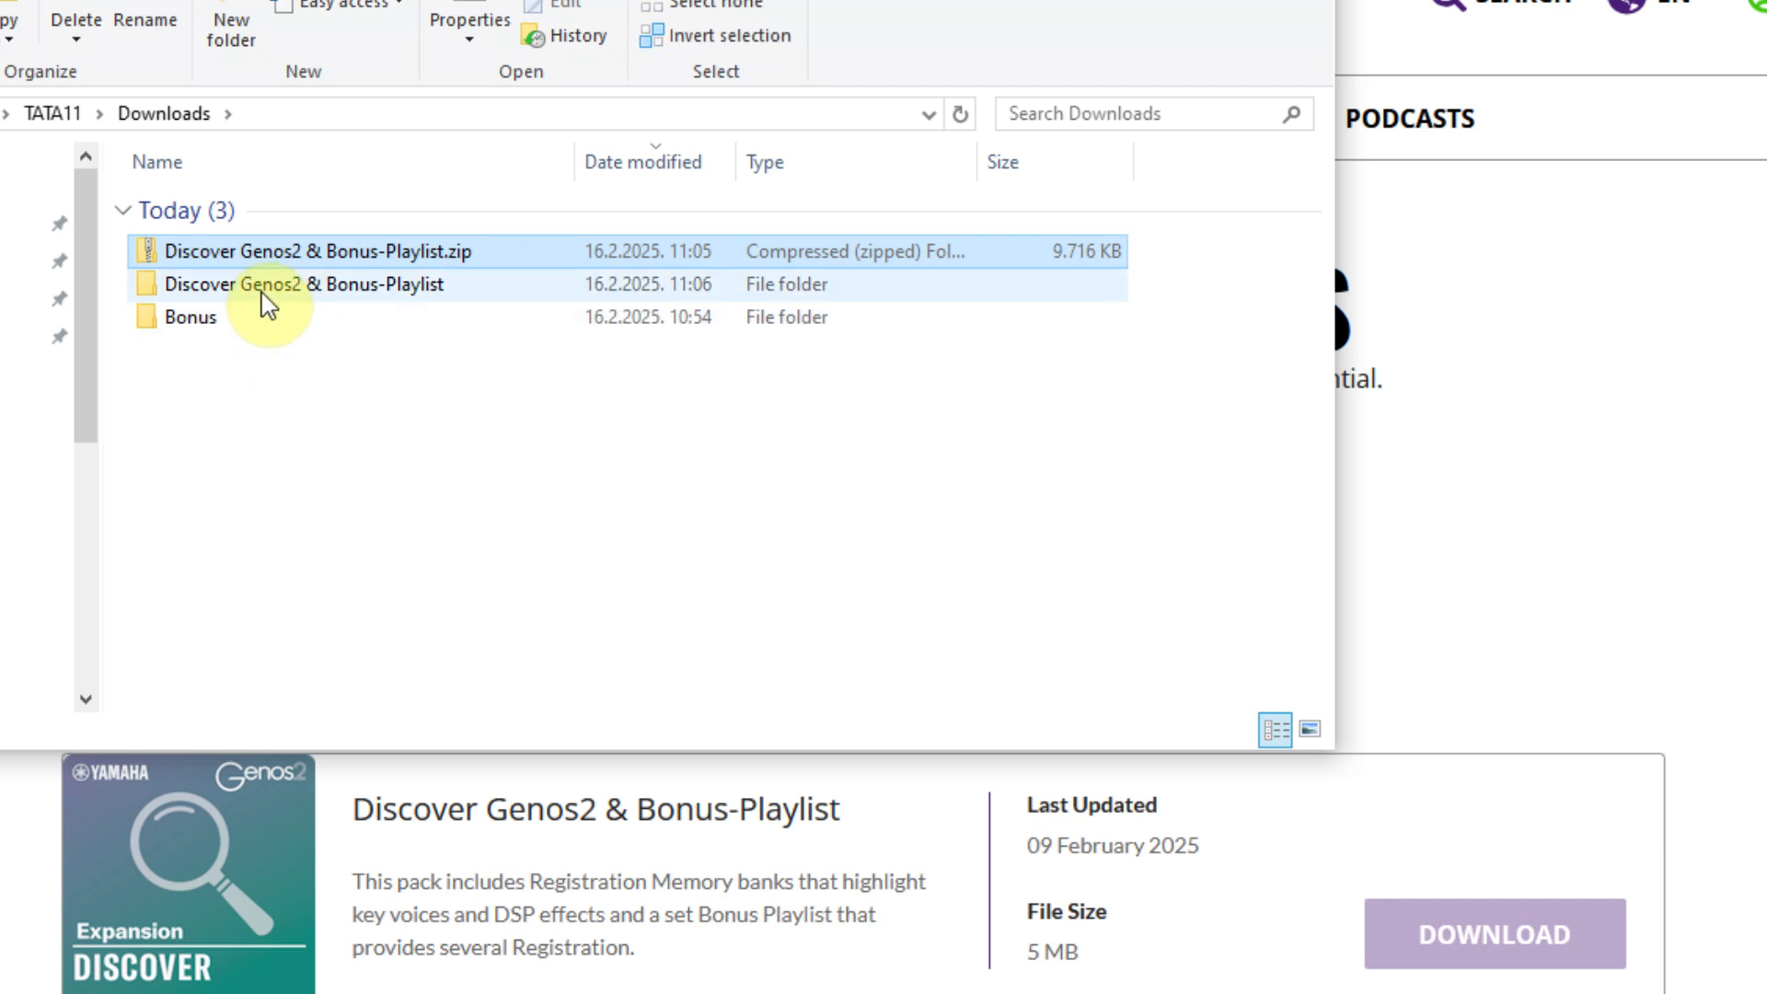
double_click(264, 287)
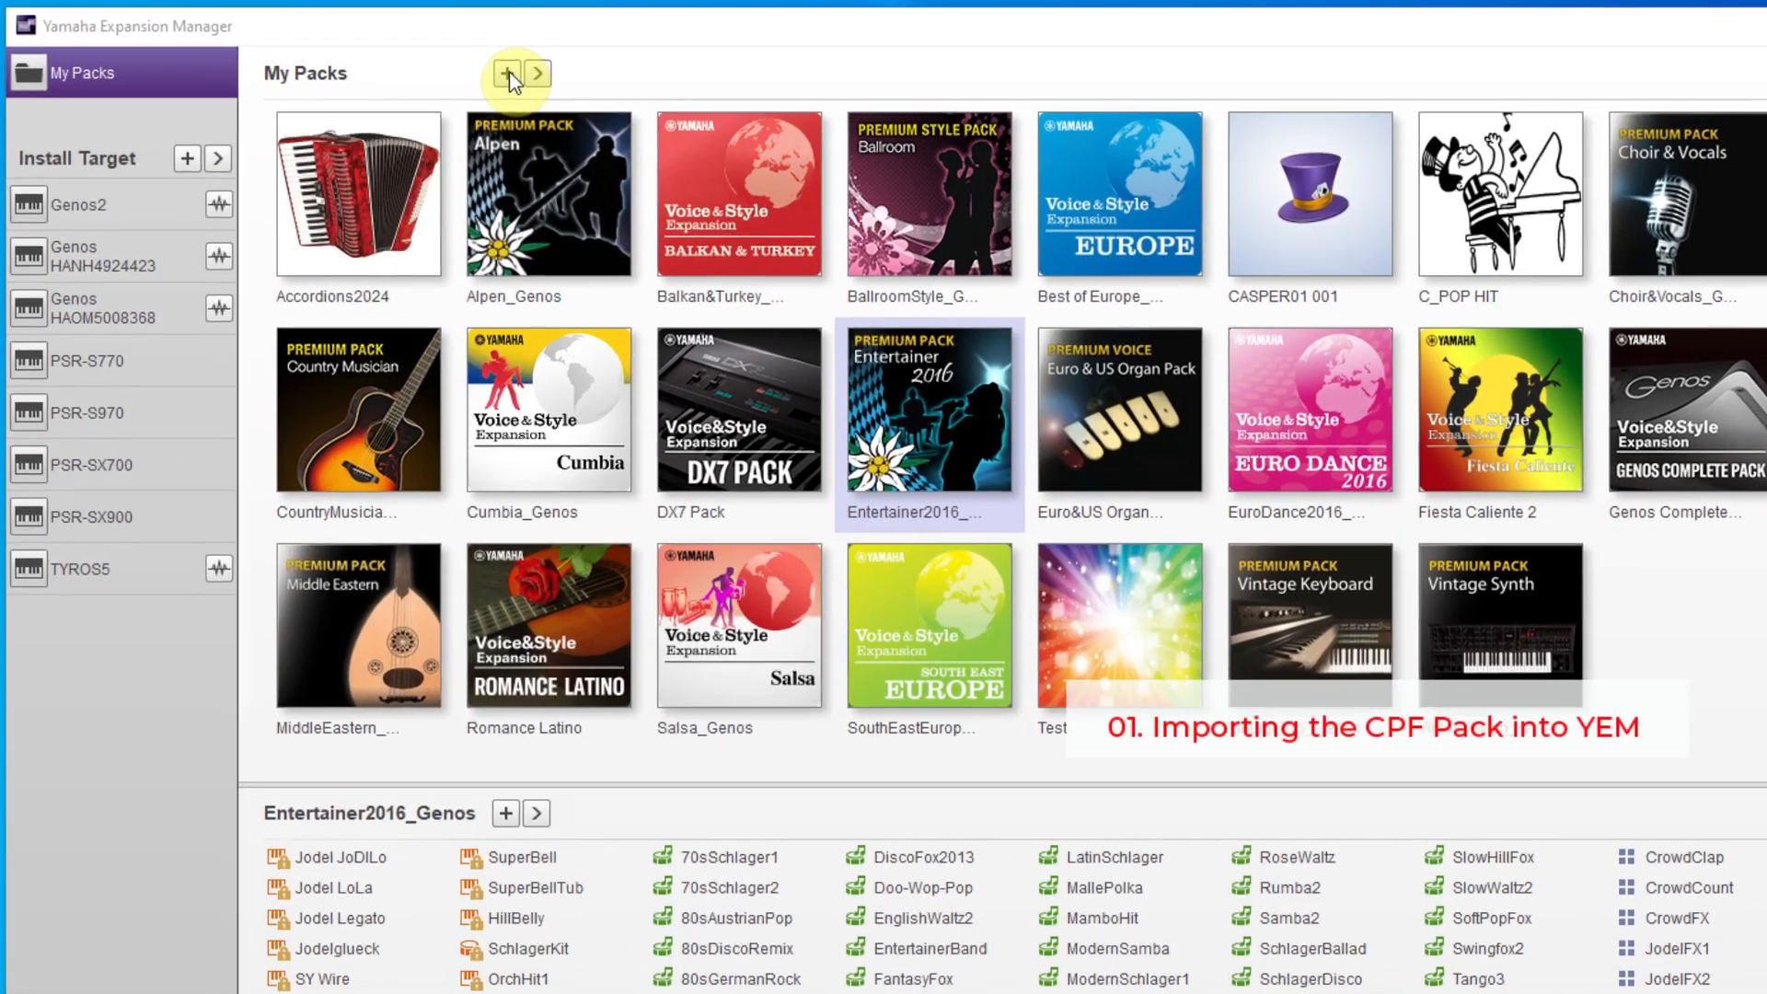
- In Yamaha Expansion Manager, import Genos2_Discover_Pack.ppf from the Discover Genos2 & Bonus-Playlist folder into My Packs
click(510, 73)
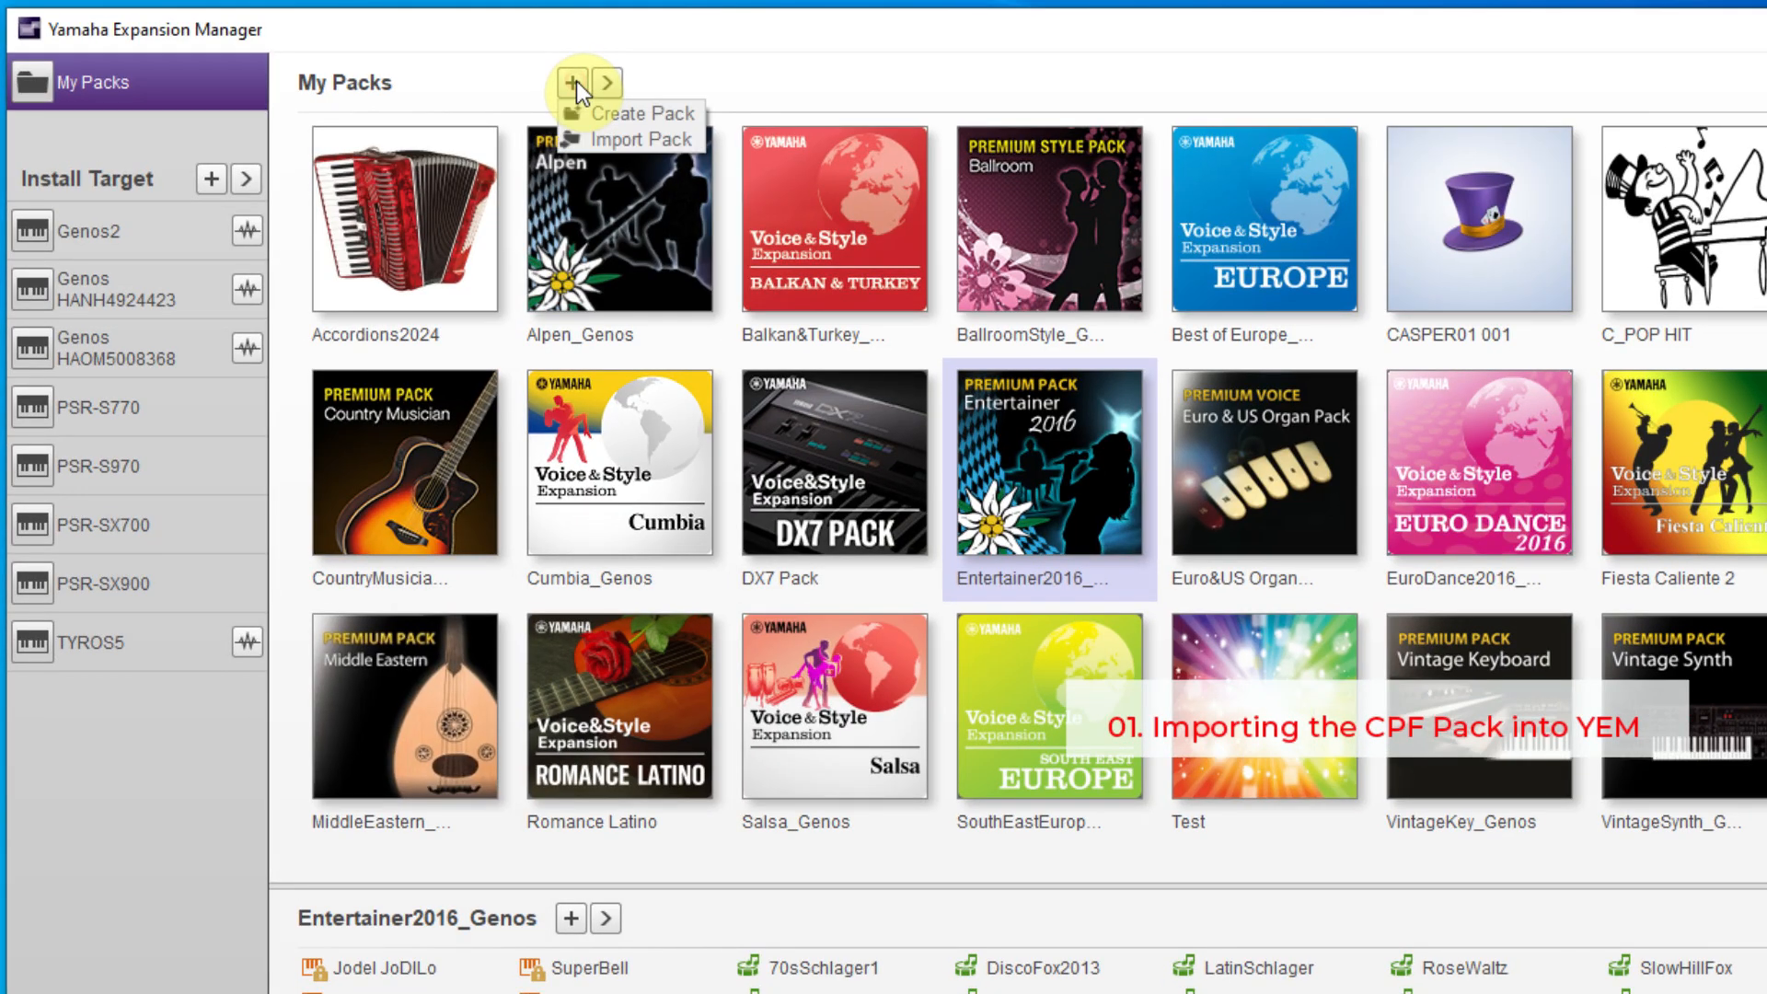
click(627, 140)
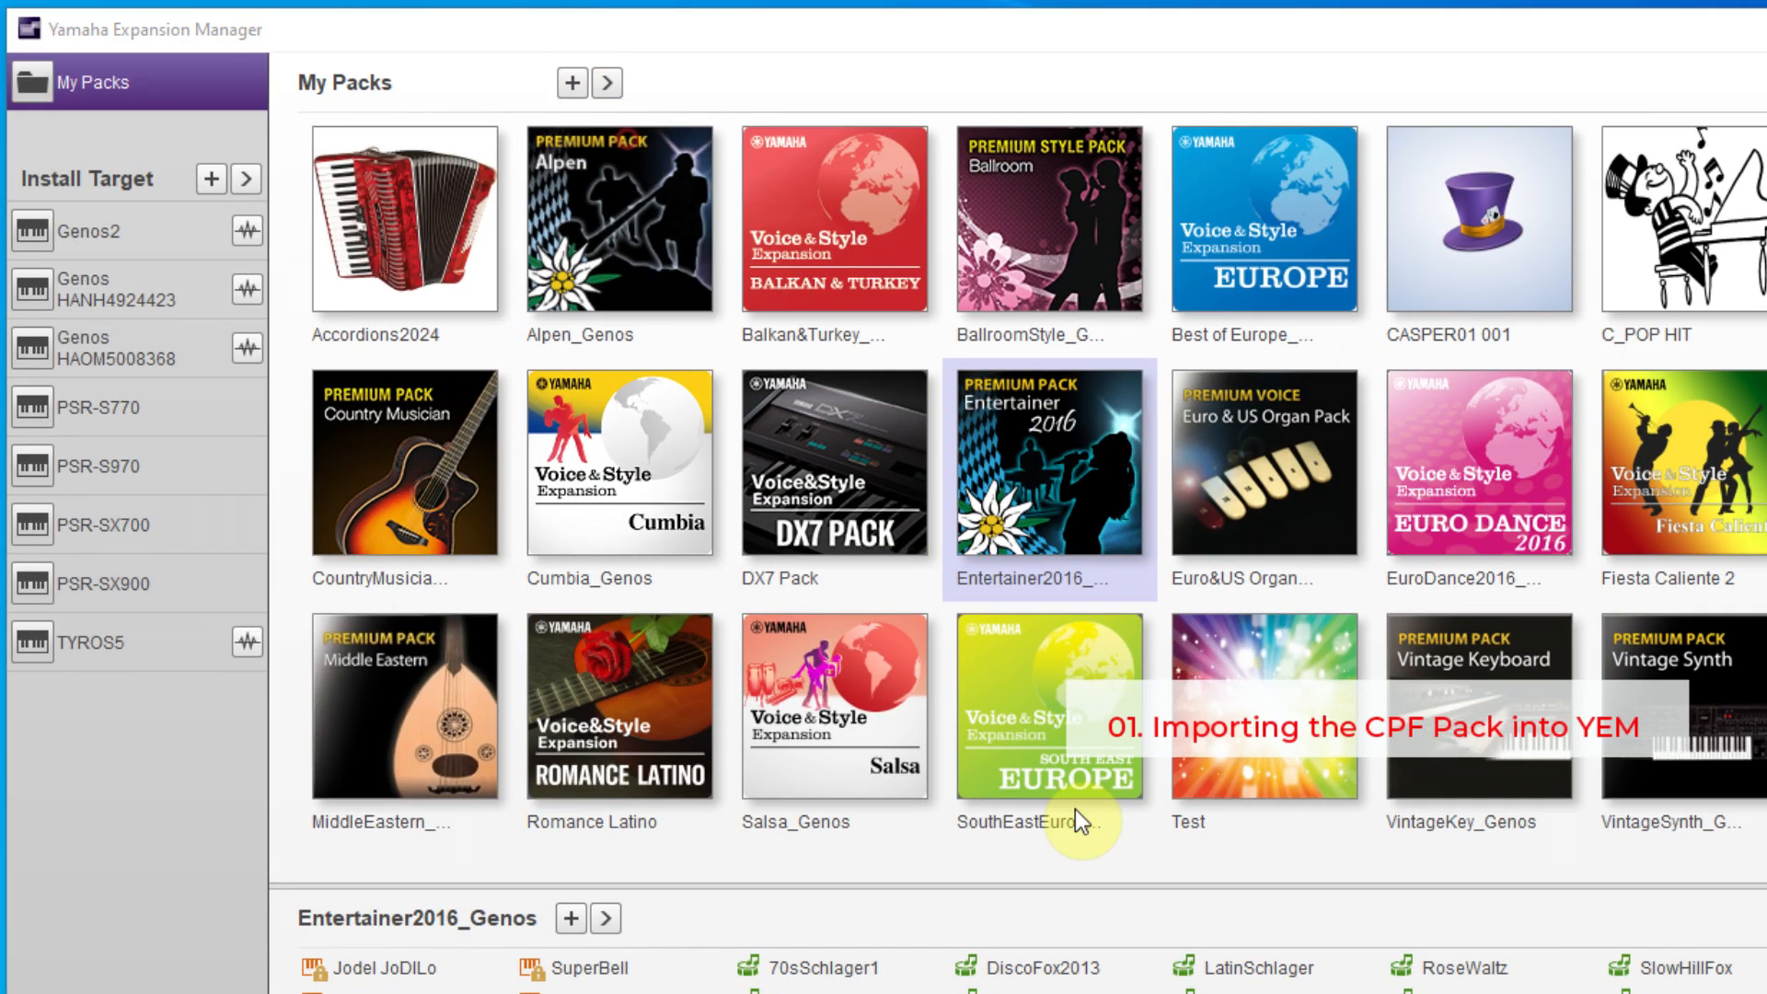
double_click(456, 291)
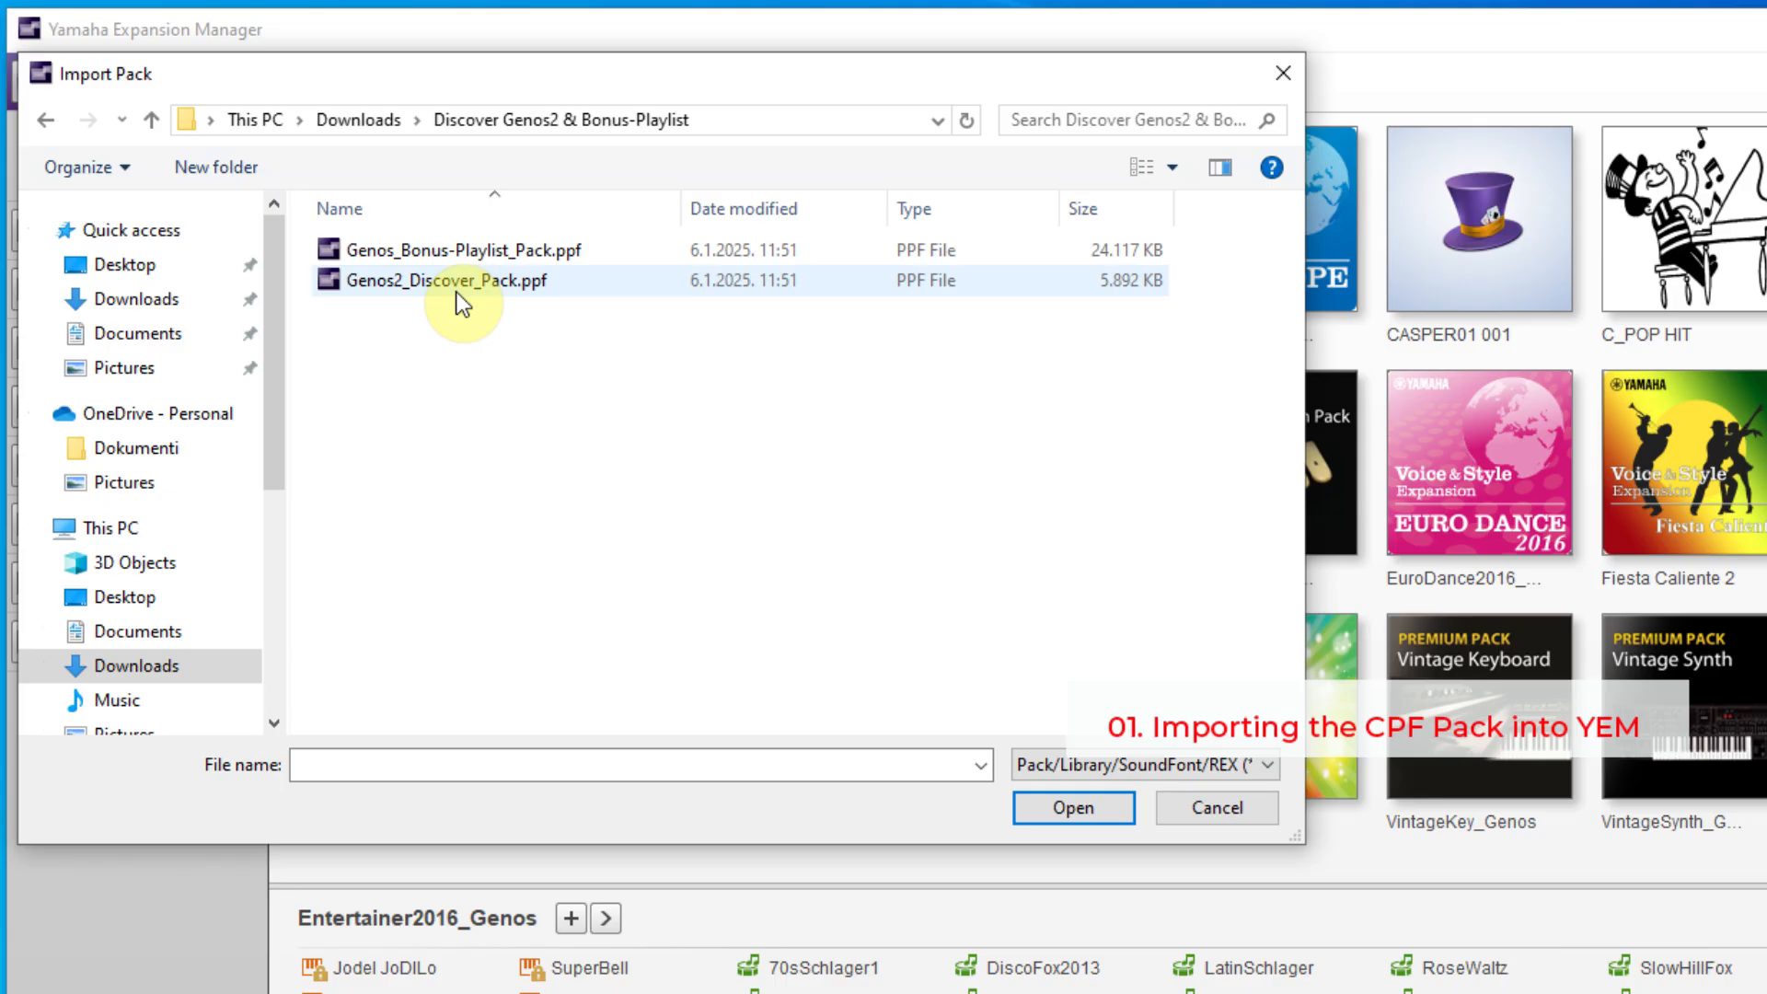
click(440, 283)
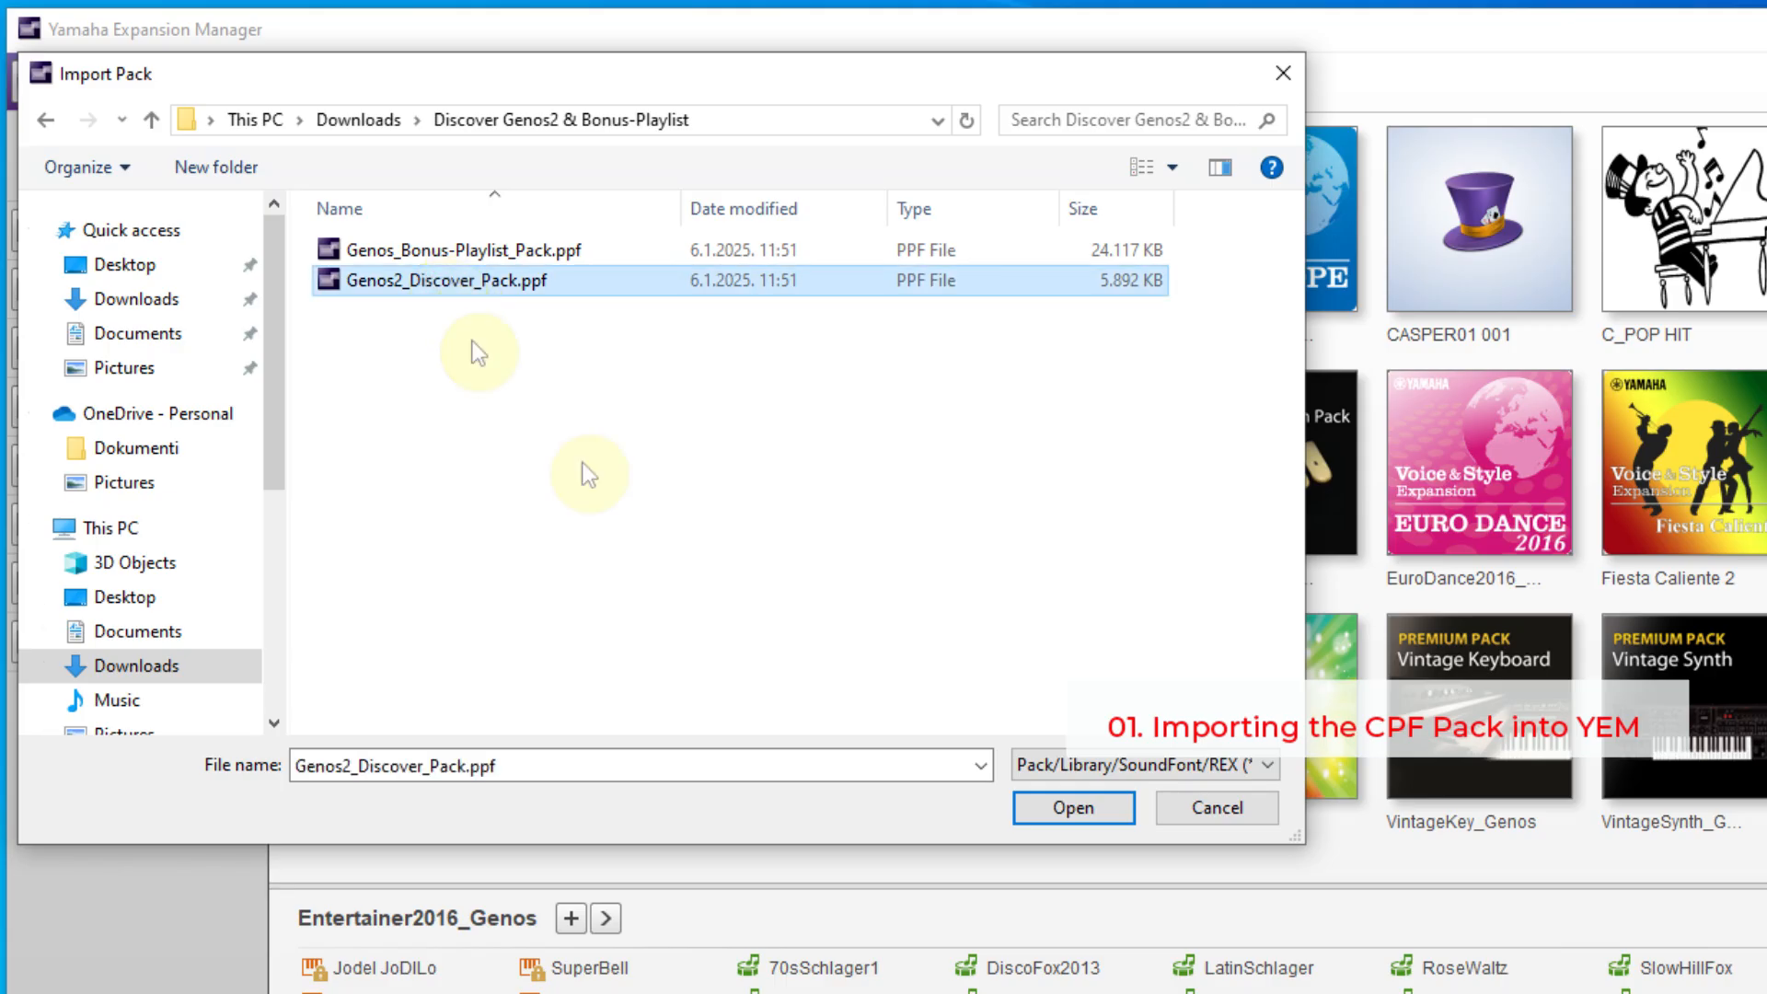
click(1058, 807)
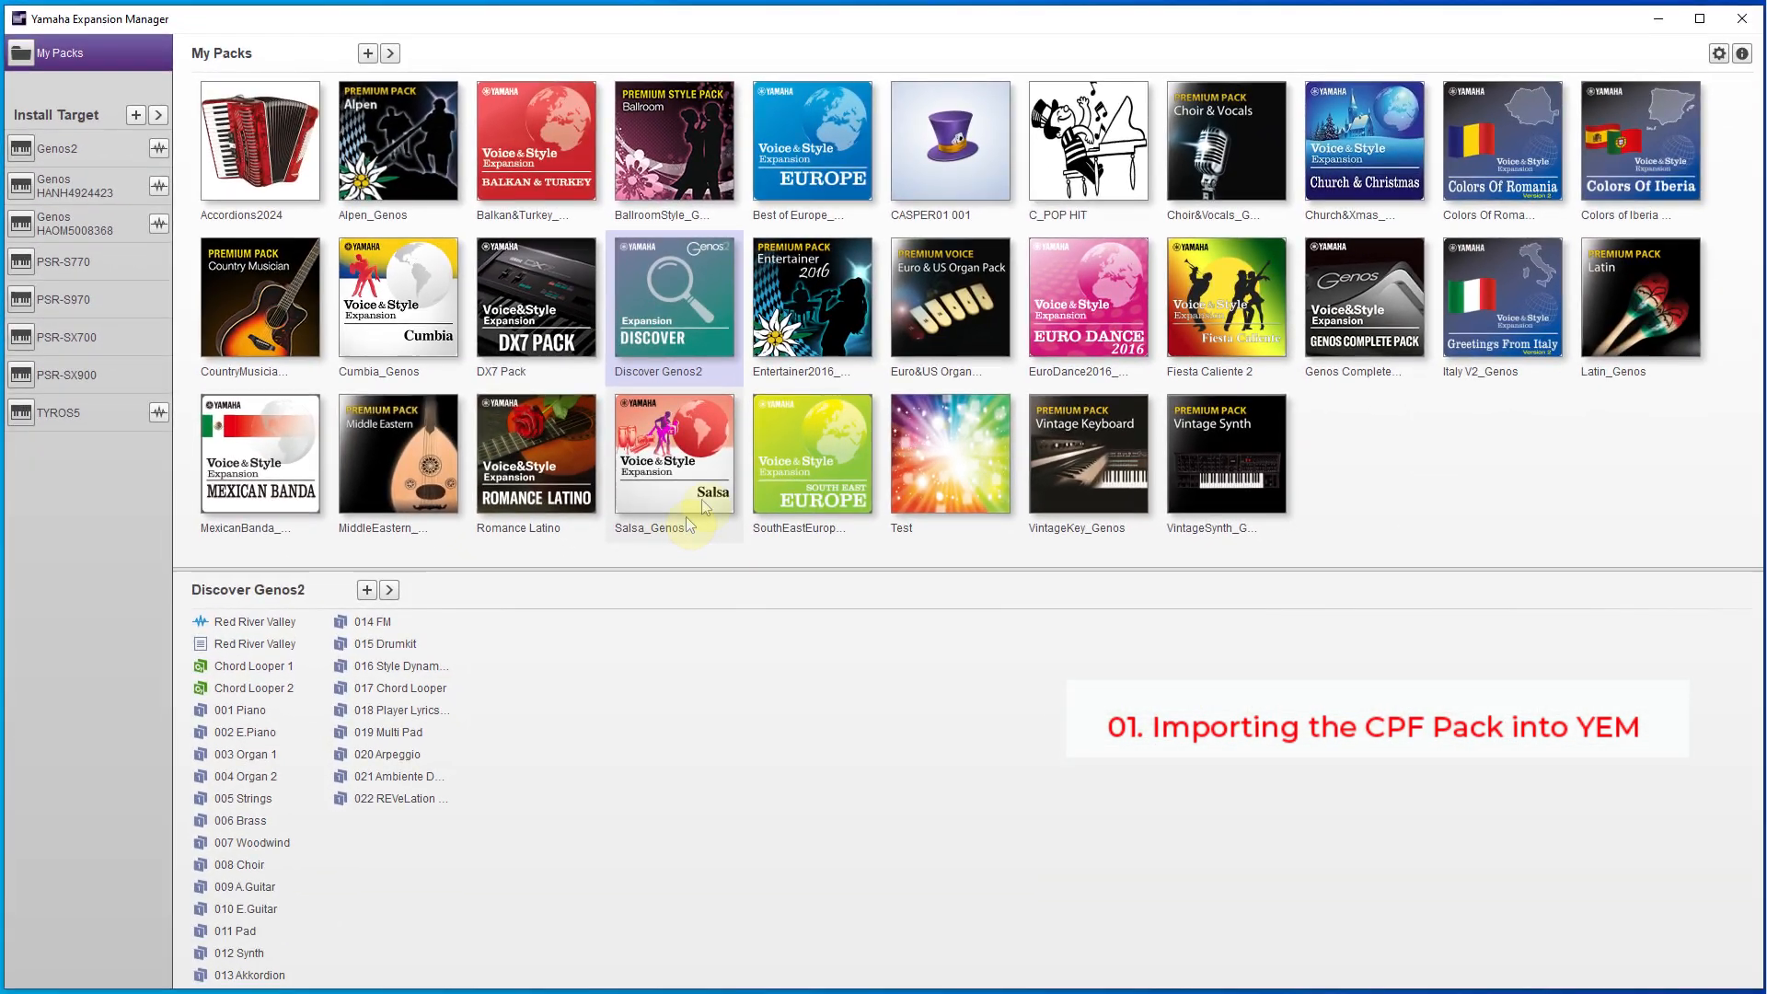
double_click(875, 371)
click(793, 426)
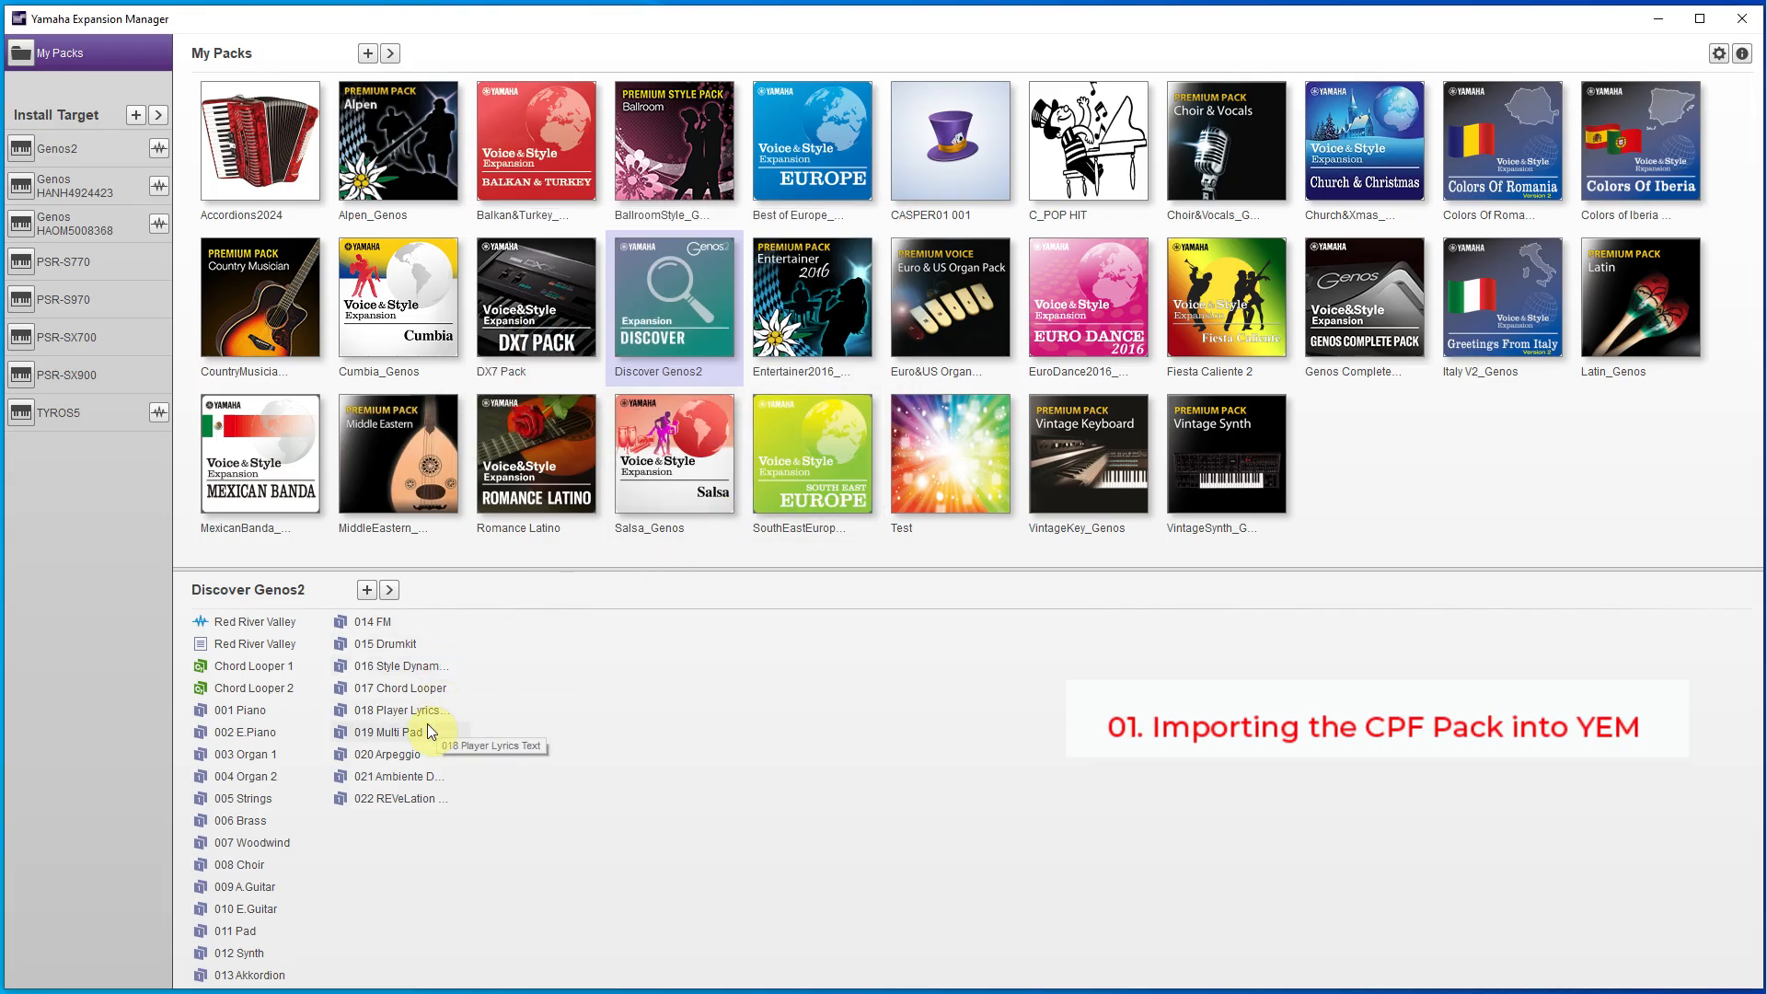
- Import Genos_Bonus-Playlist_Pack.ppf from the same folder into My Packs
click(369, 52)
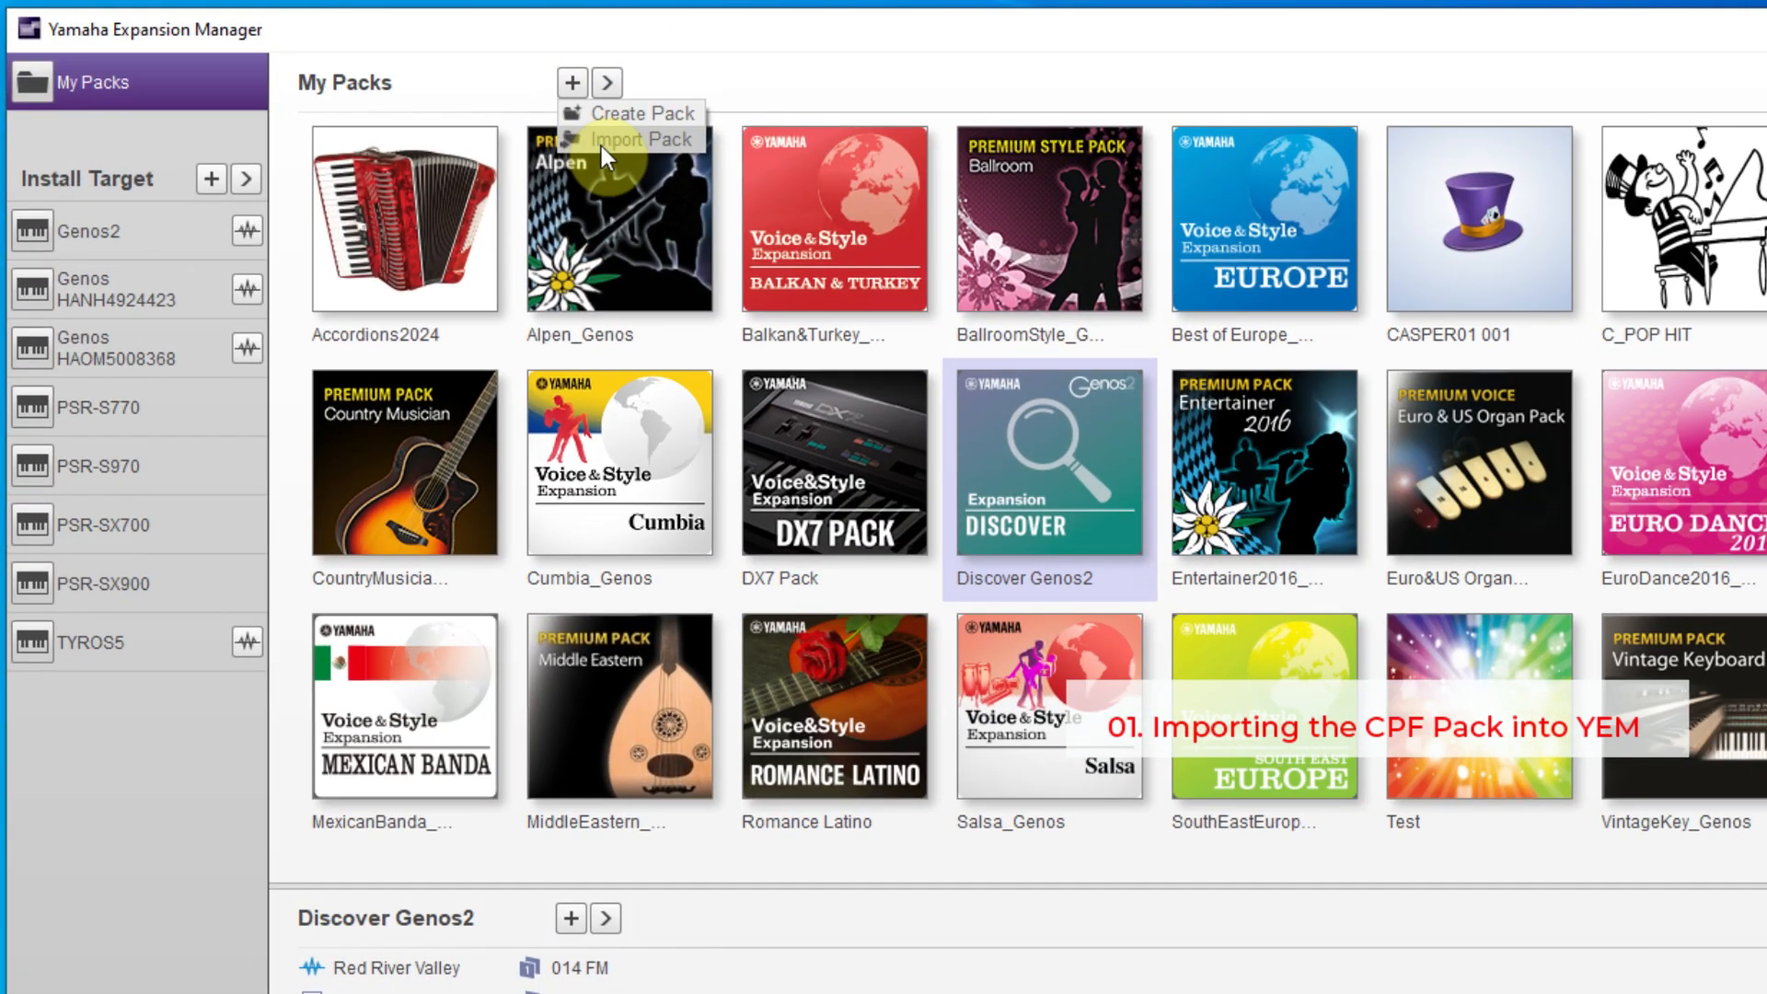
click(600, 140)
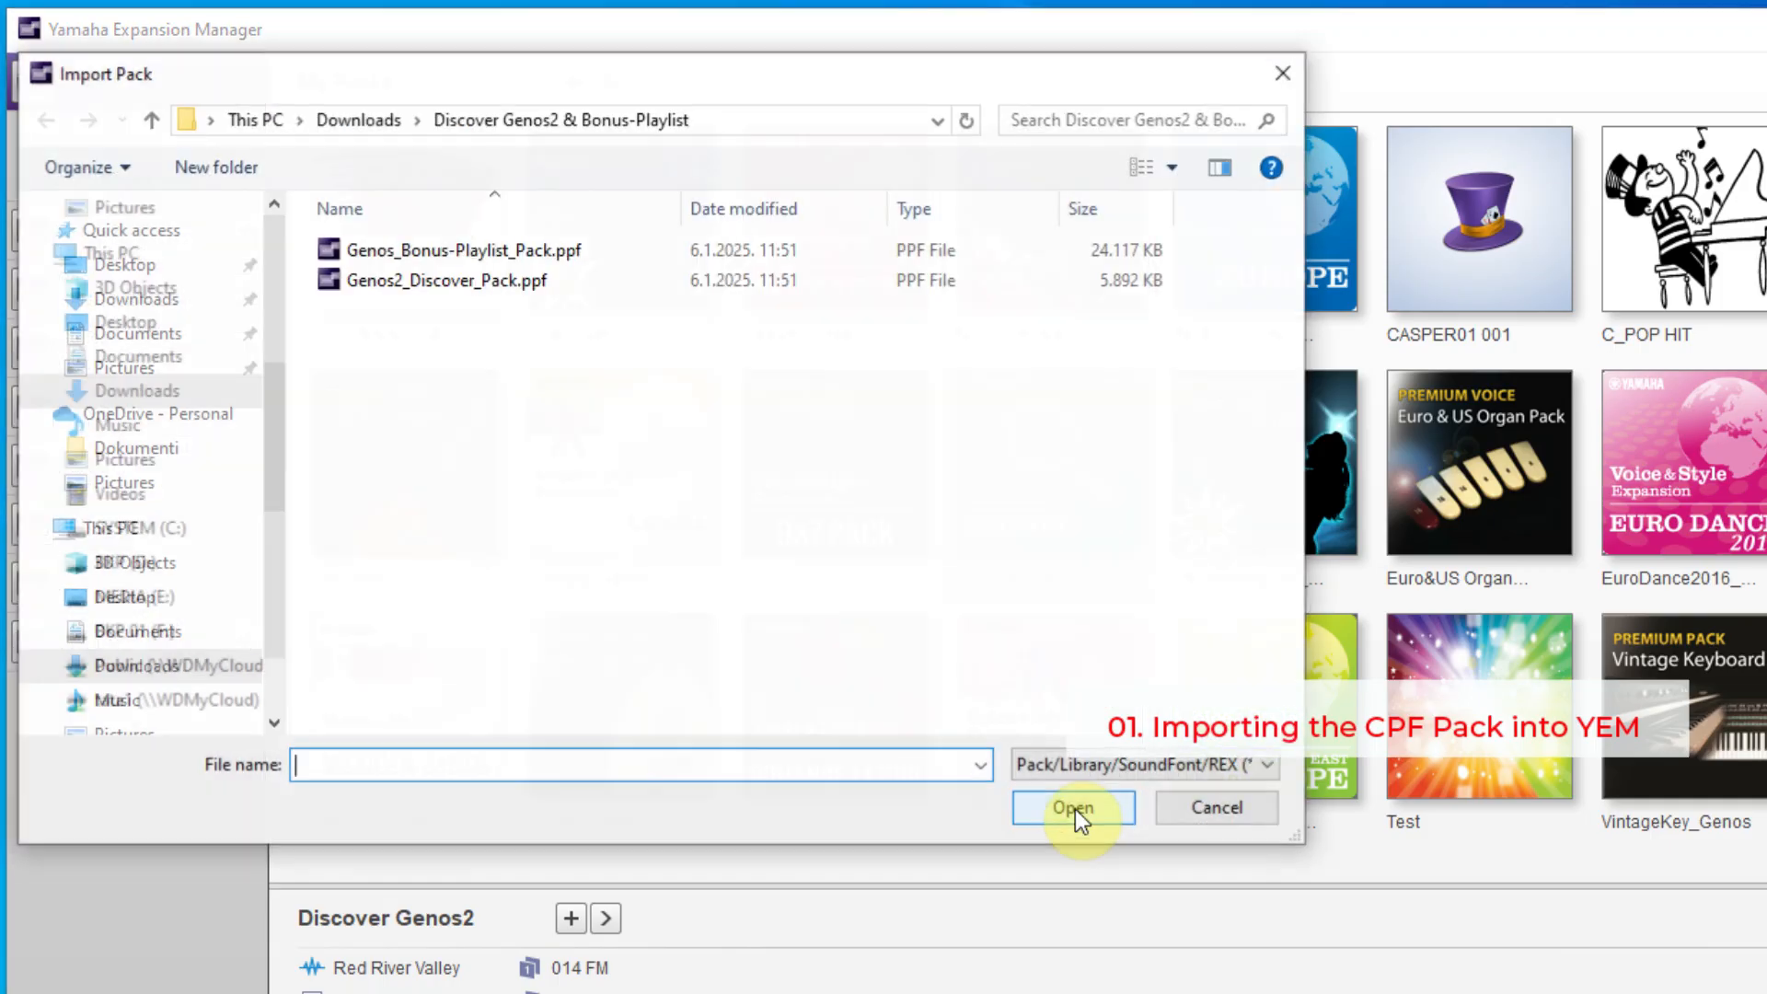
click(442, 249)
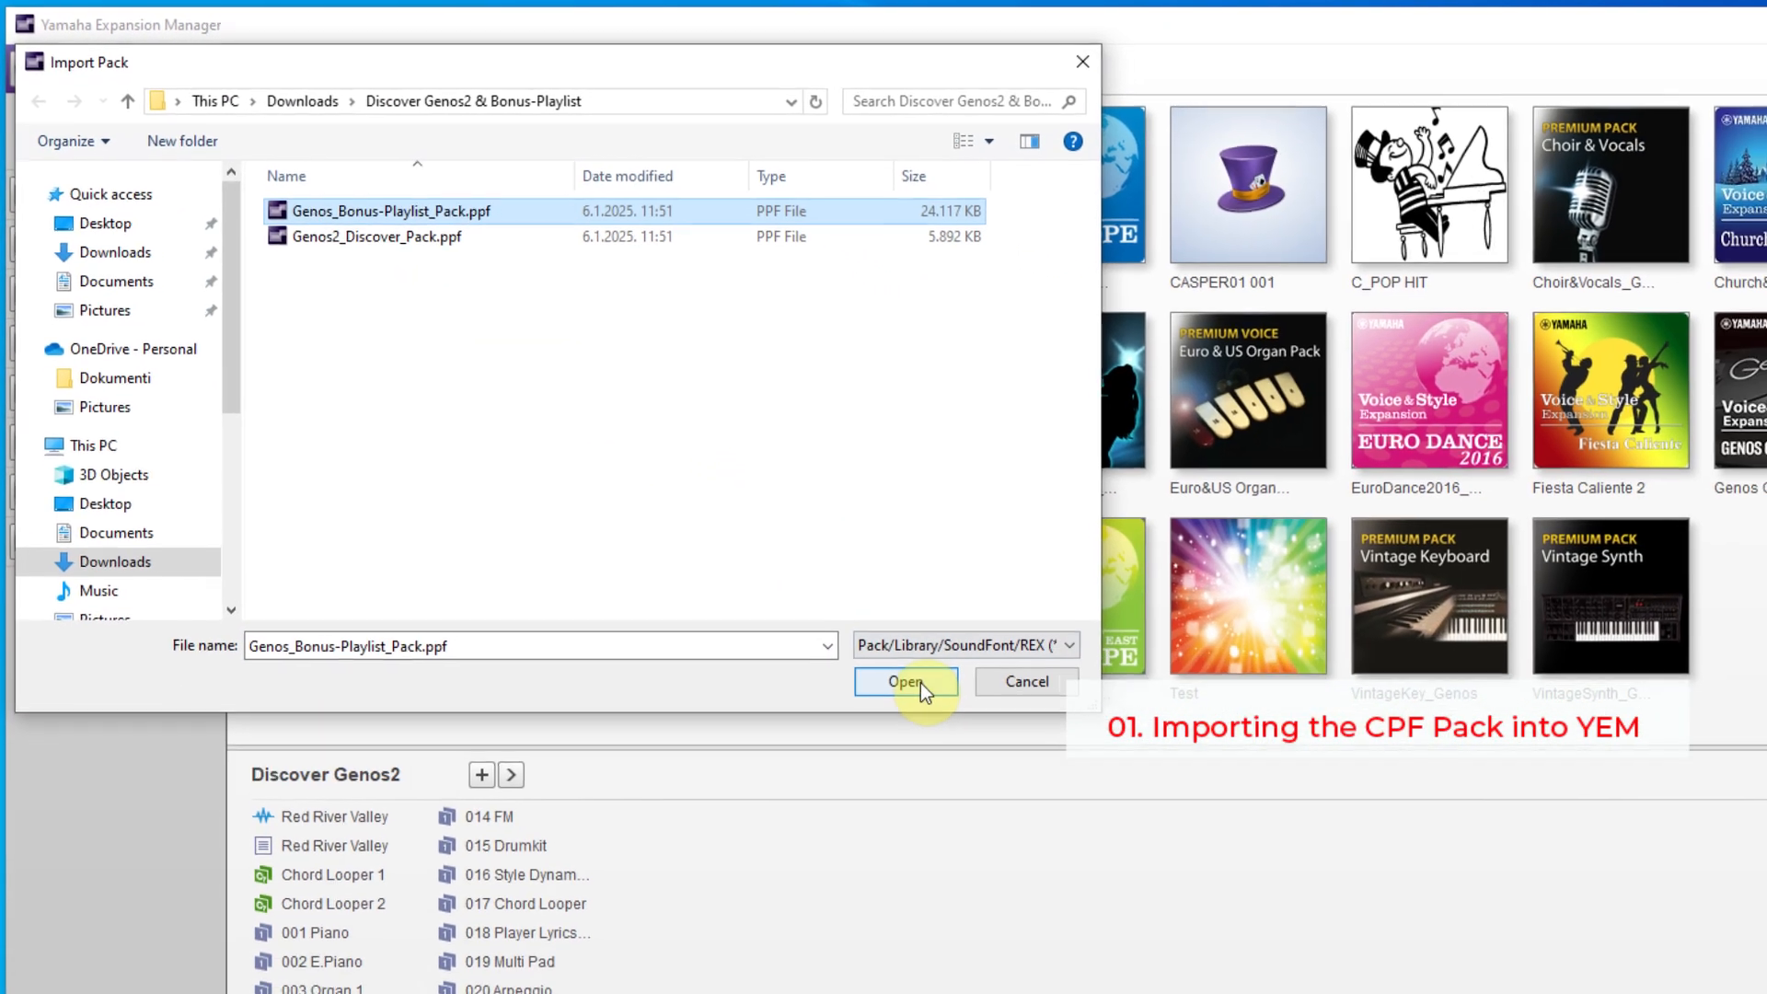
click(990, 744)
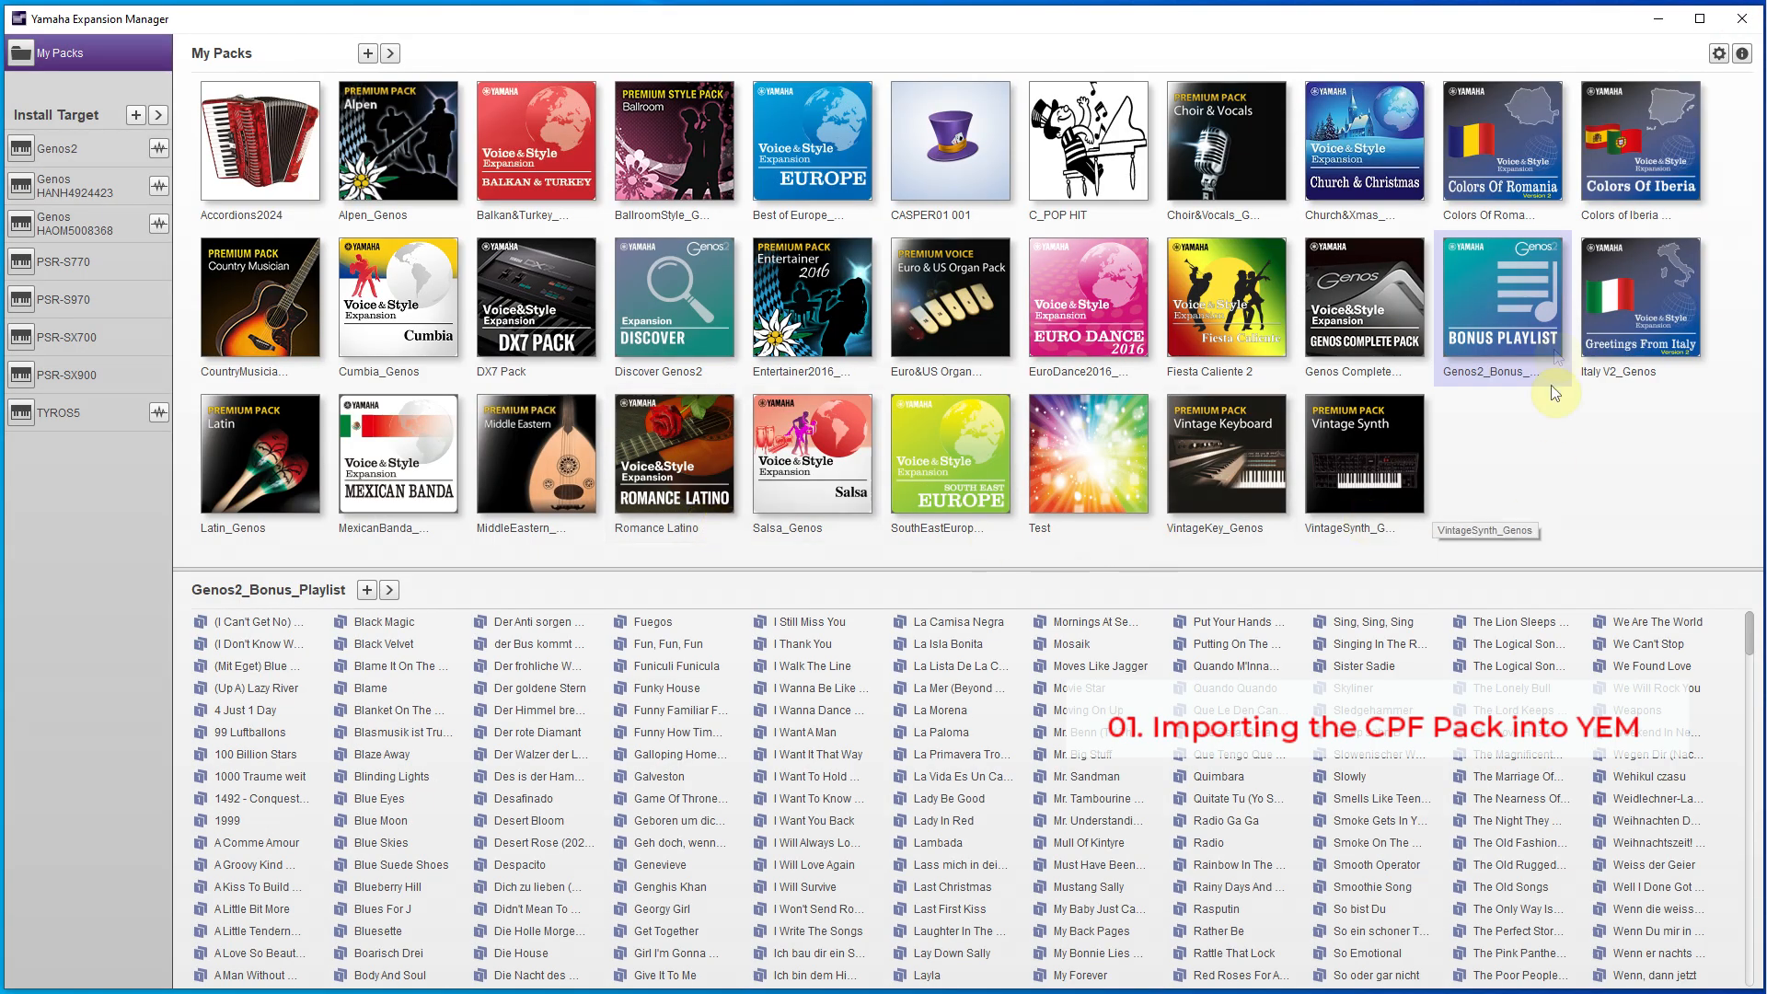
double_click(1517, 286)
click(803, 426)
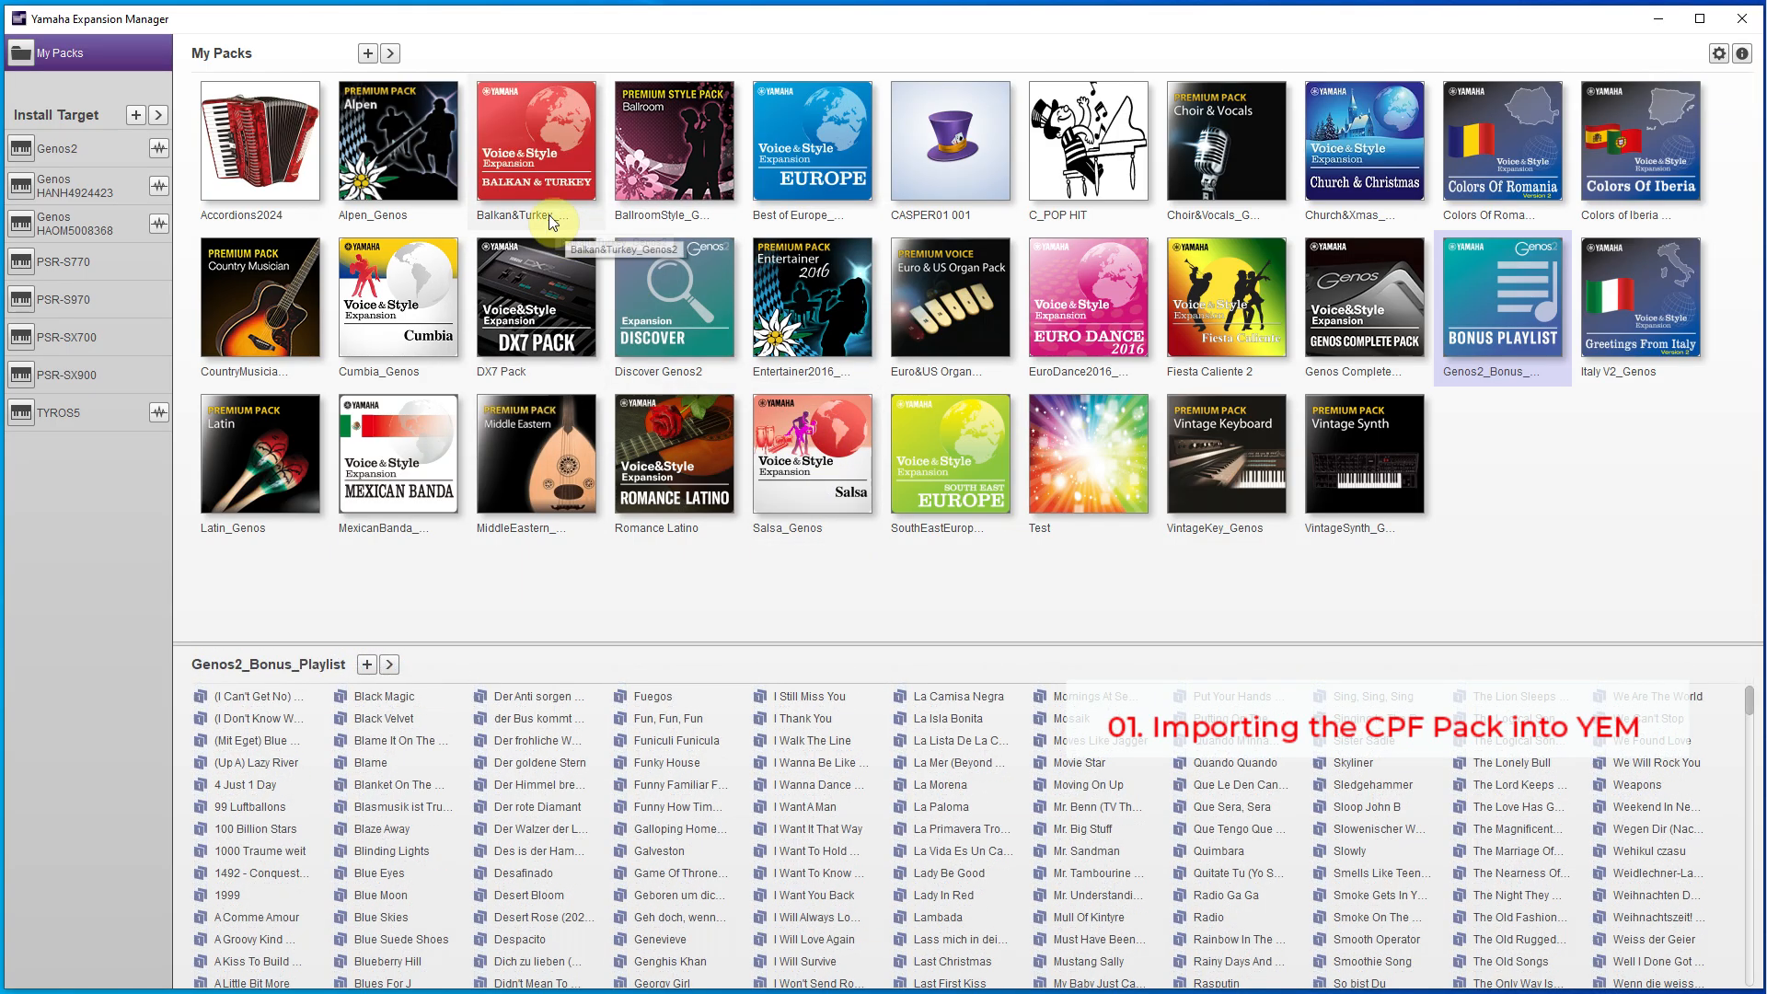
- Mark the Discover Genos2 and Genos2 Bonus Playlist packs for installation on the Genos2 install target
click(98, 143)
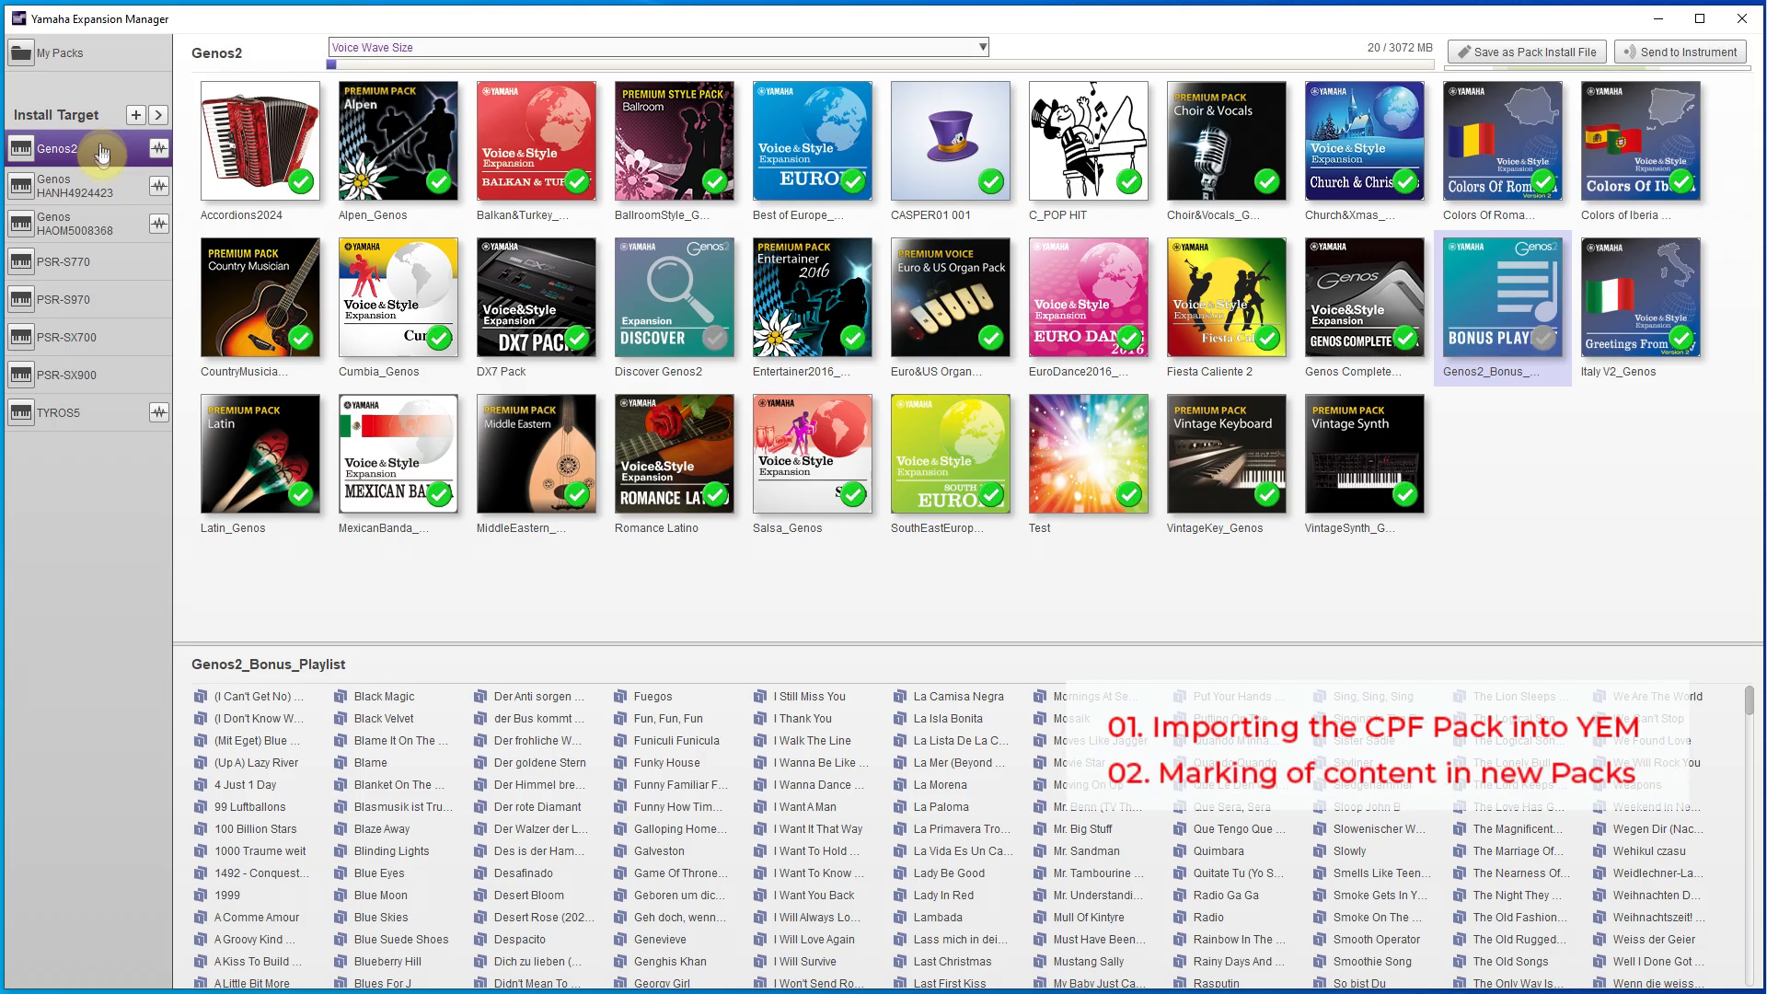
click(718, 344)
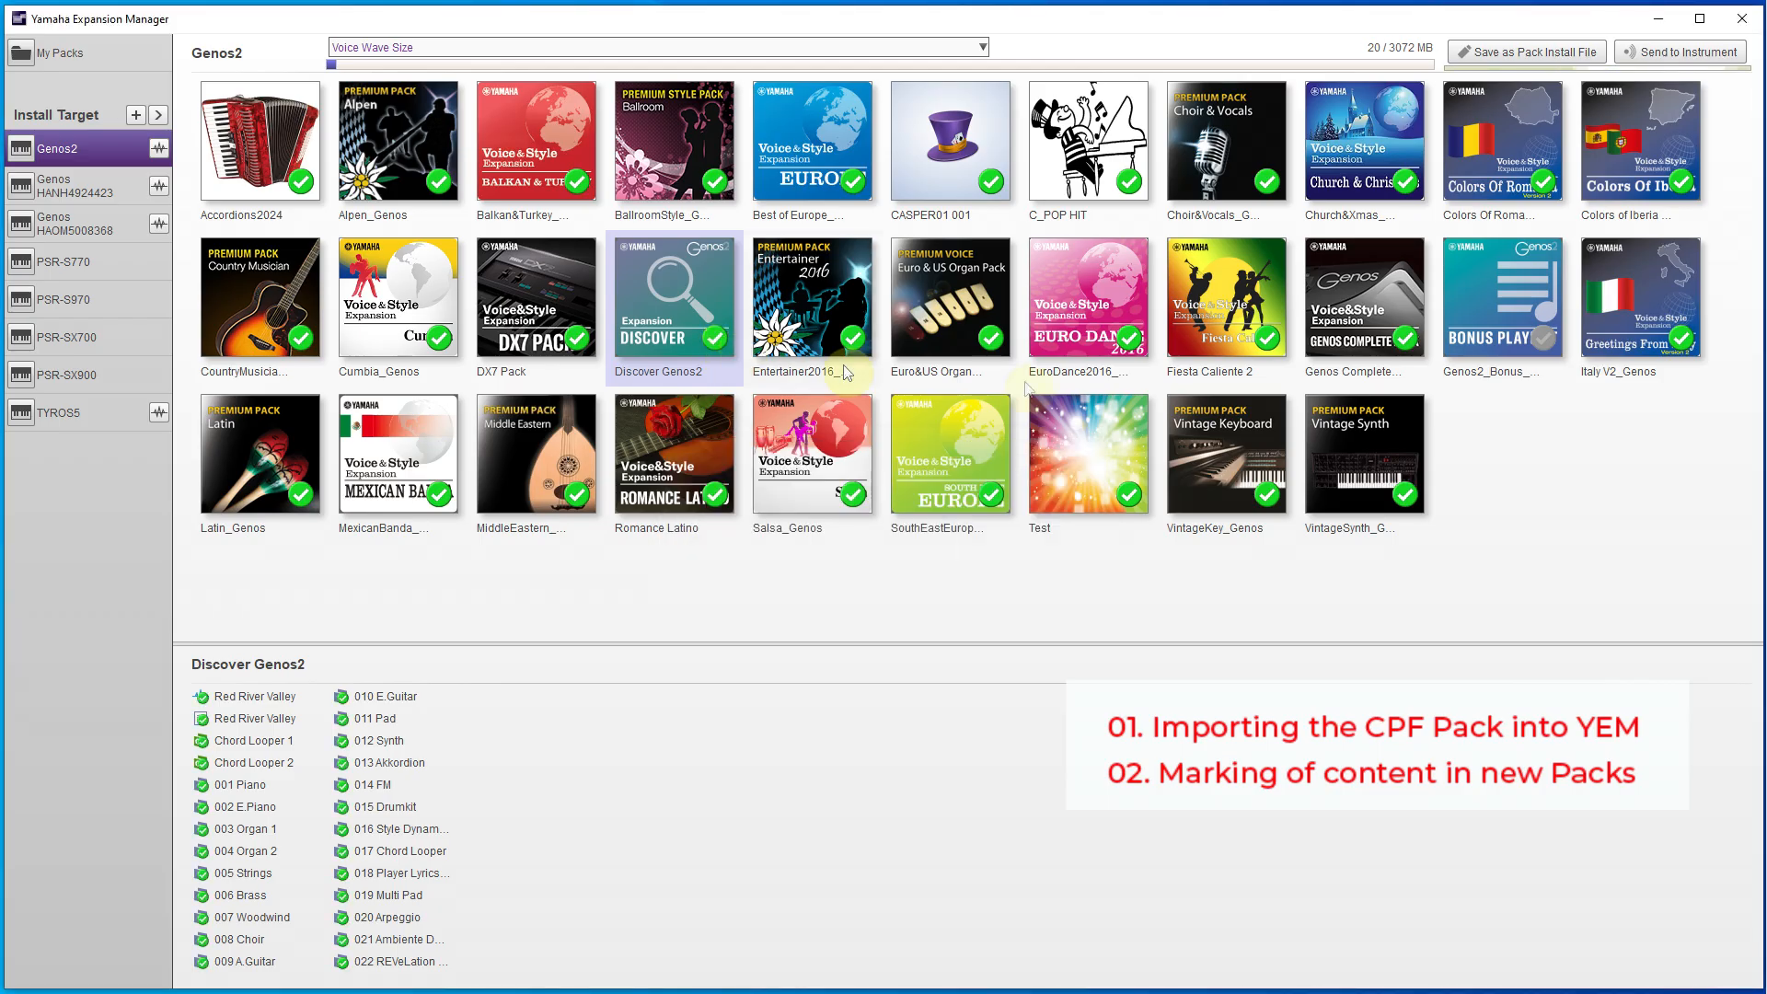
click(1544, 335)
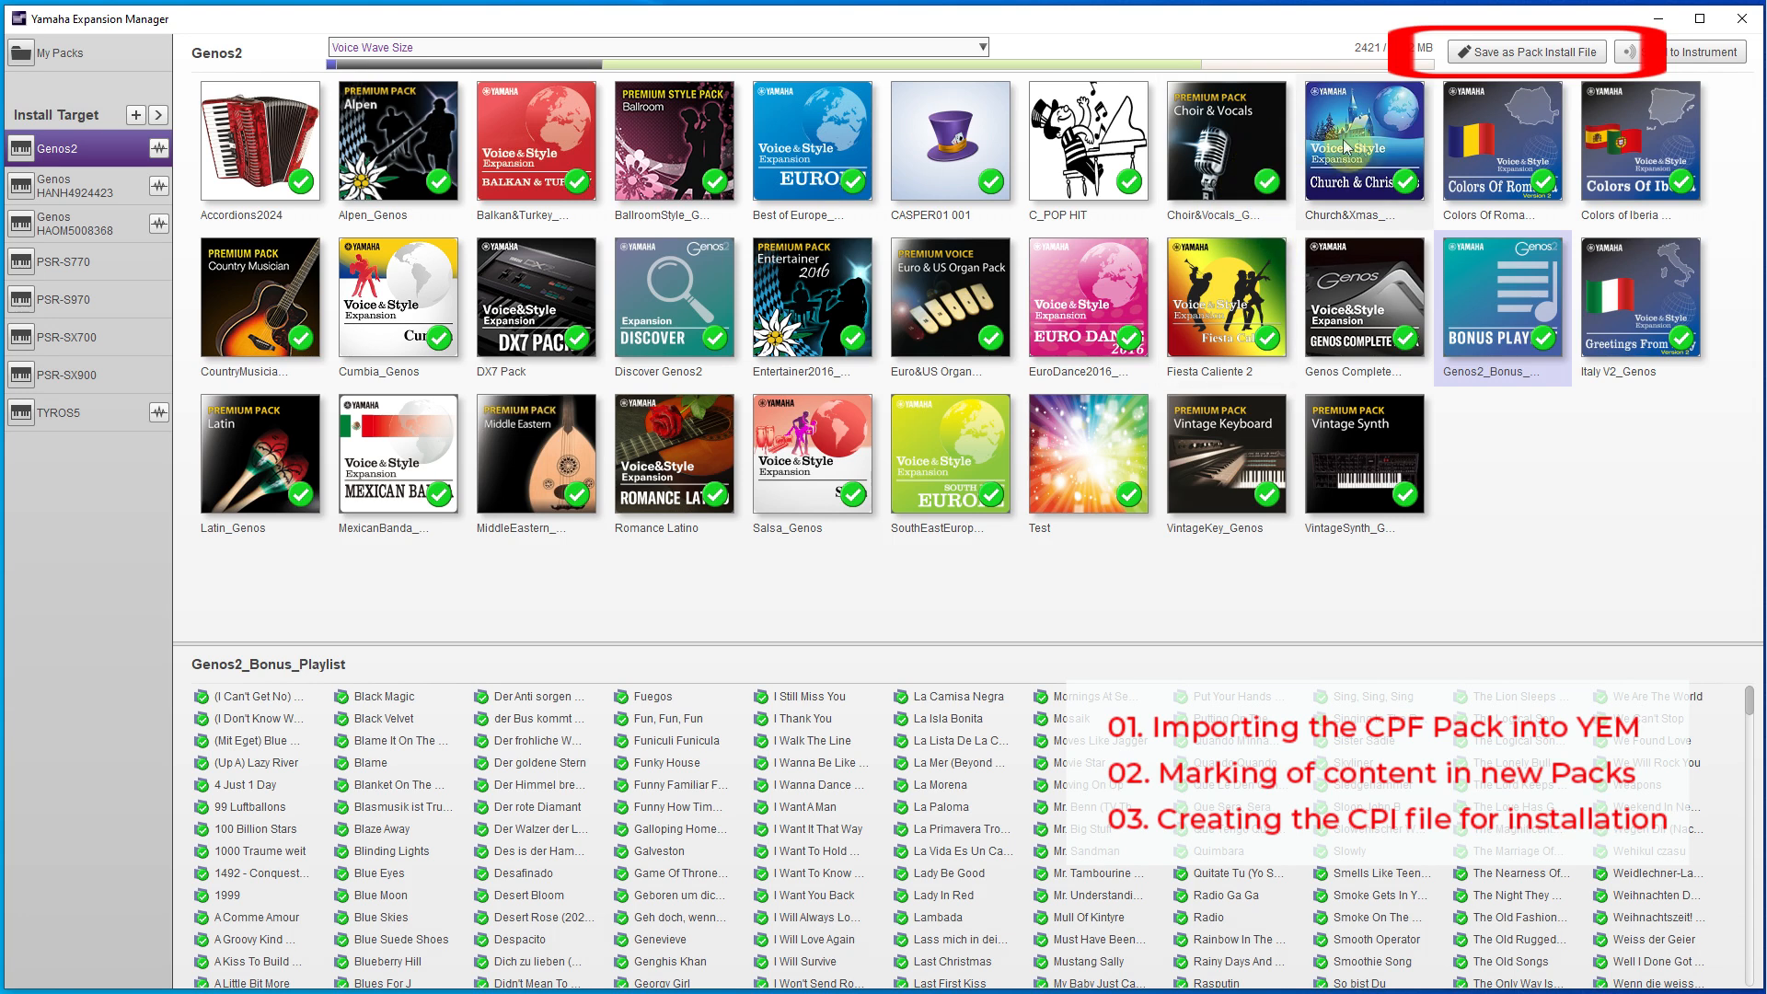
- Save the marked packs as a Pack Installation File (*.cpi) named Casper-Bonus in Downloads, choosing full installation
click(1501, 57)
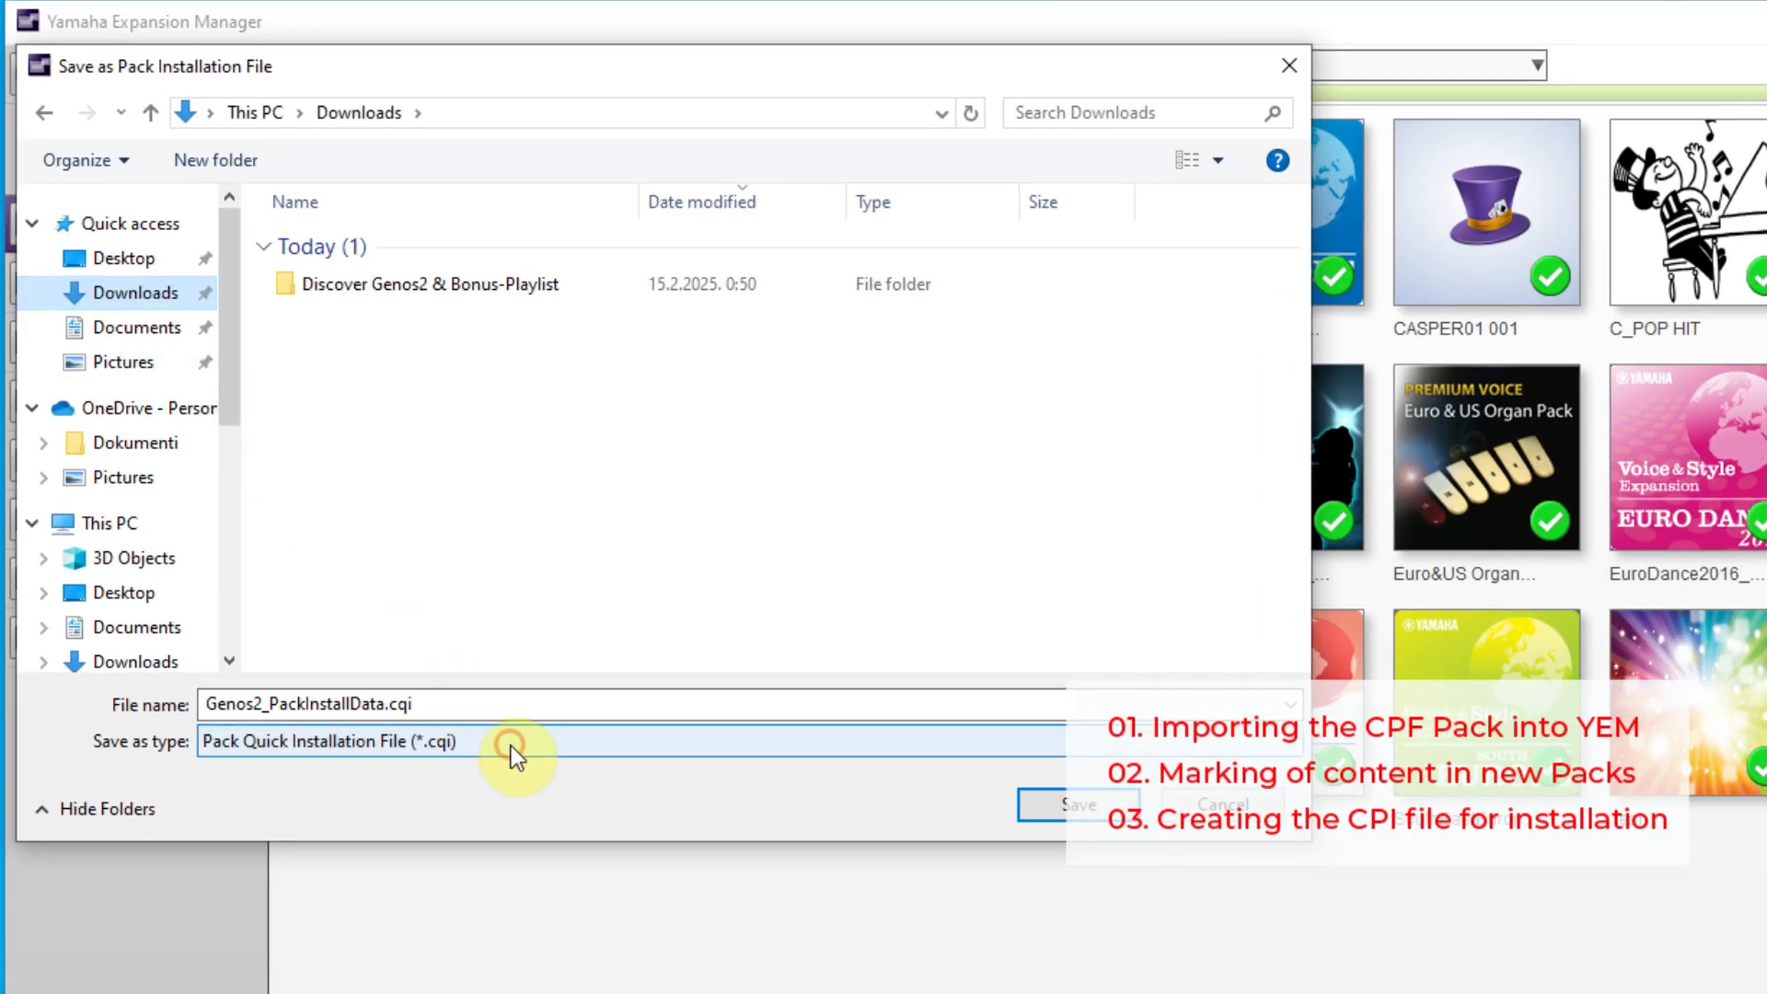
click(511, 746)
click(429, 792)
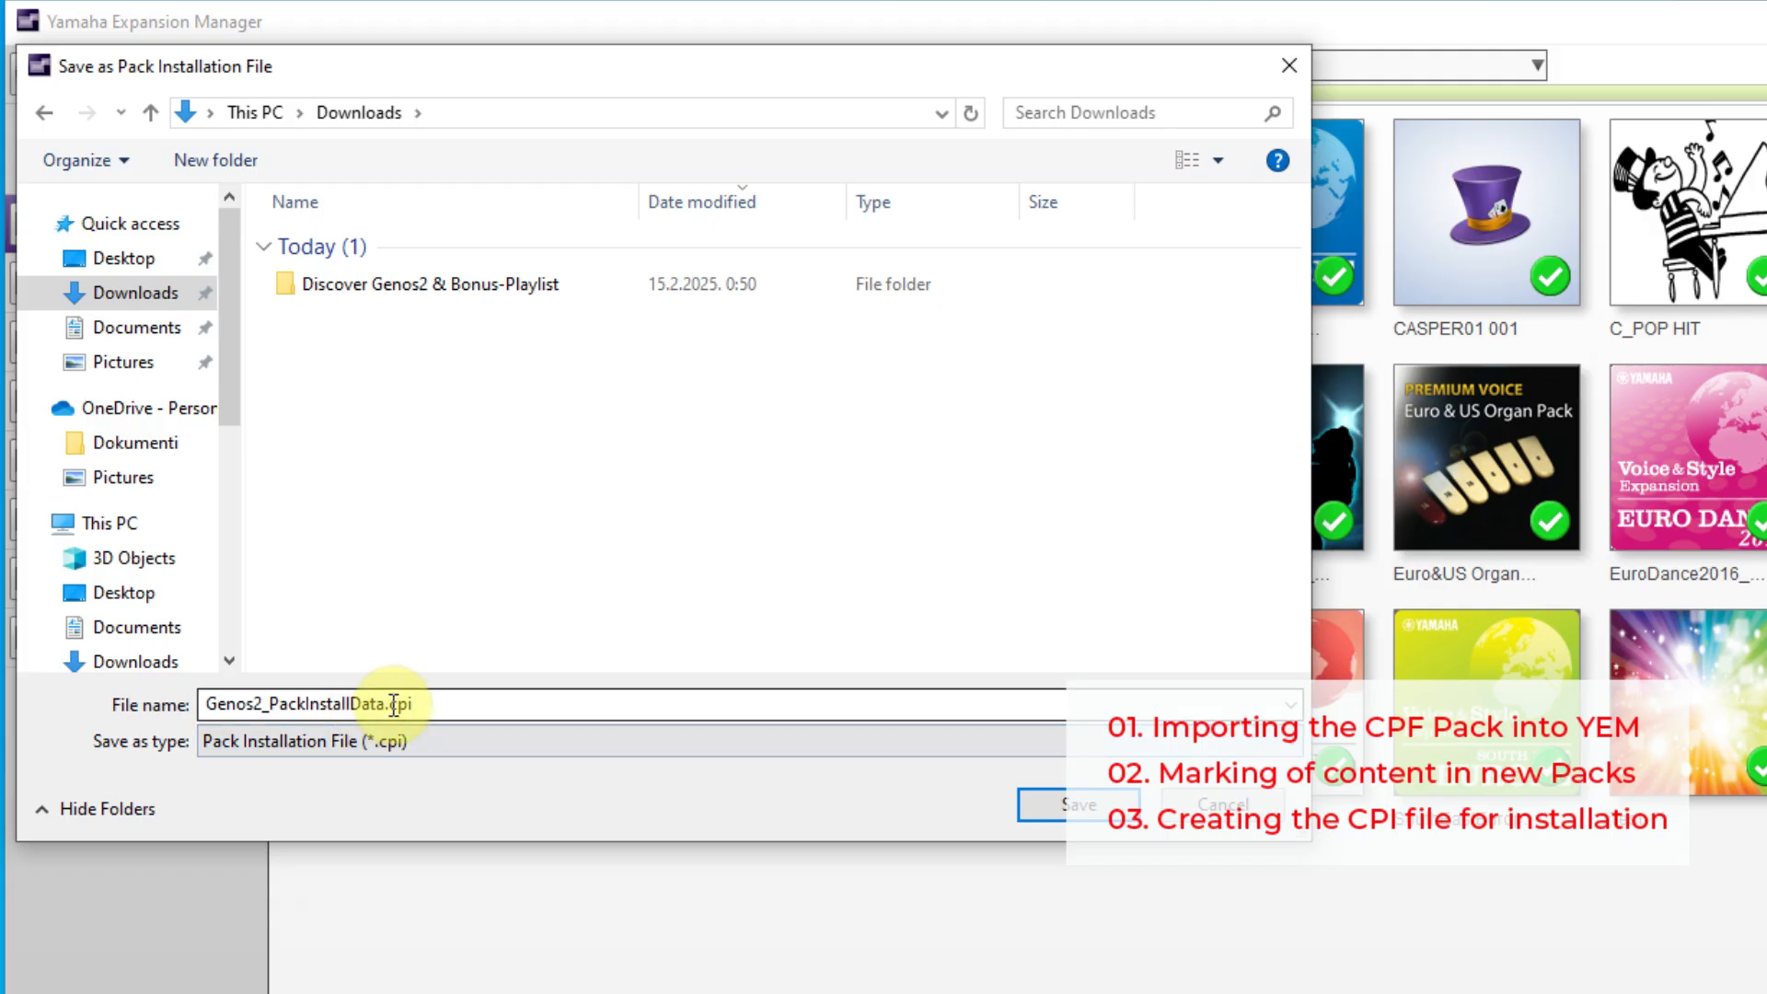
drag(426, 704, 48, 716)
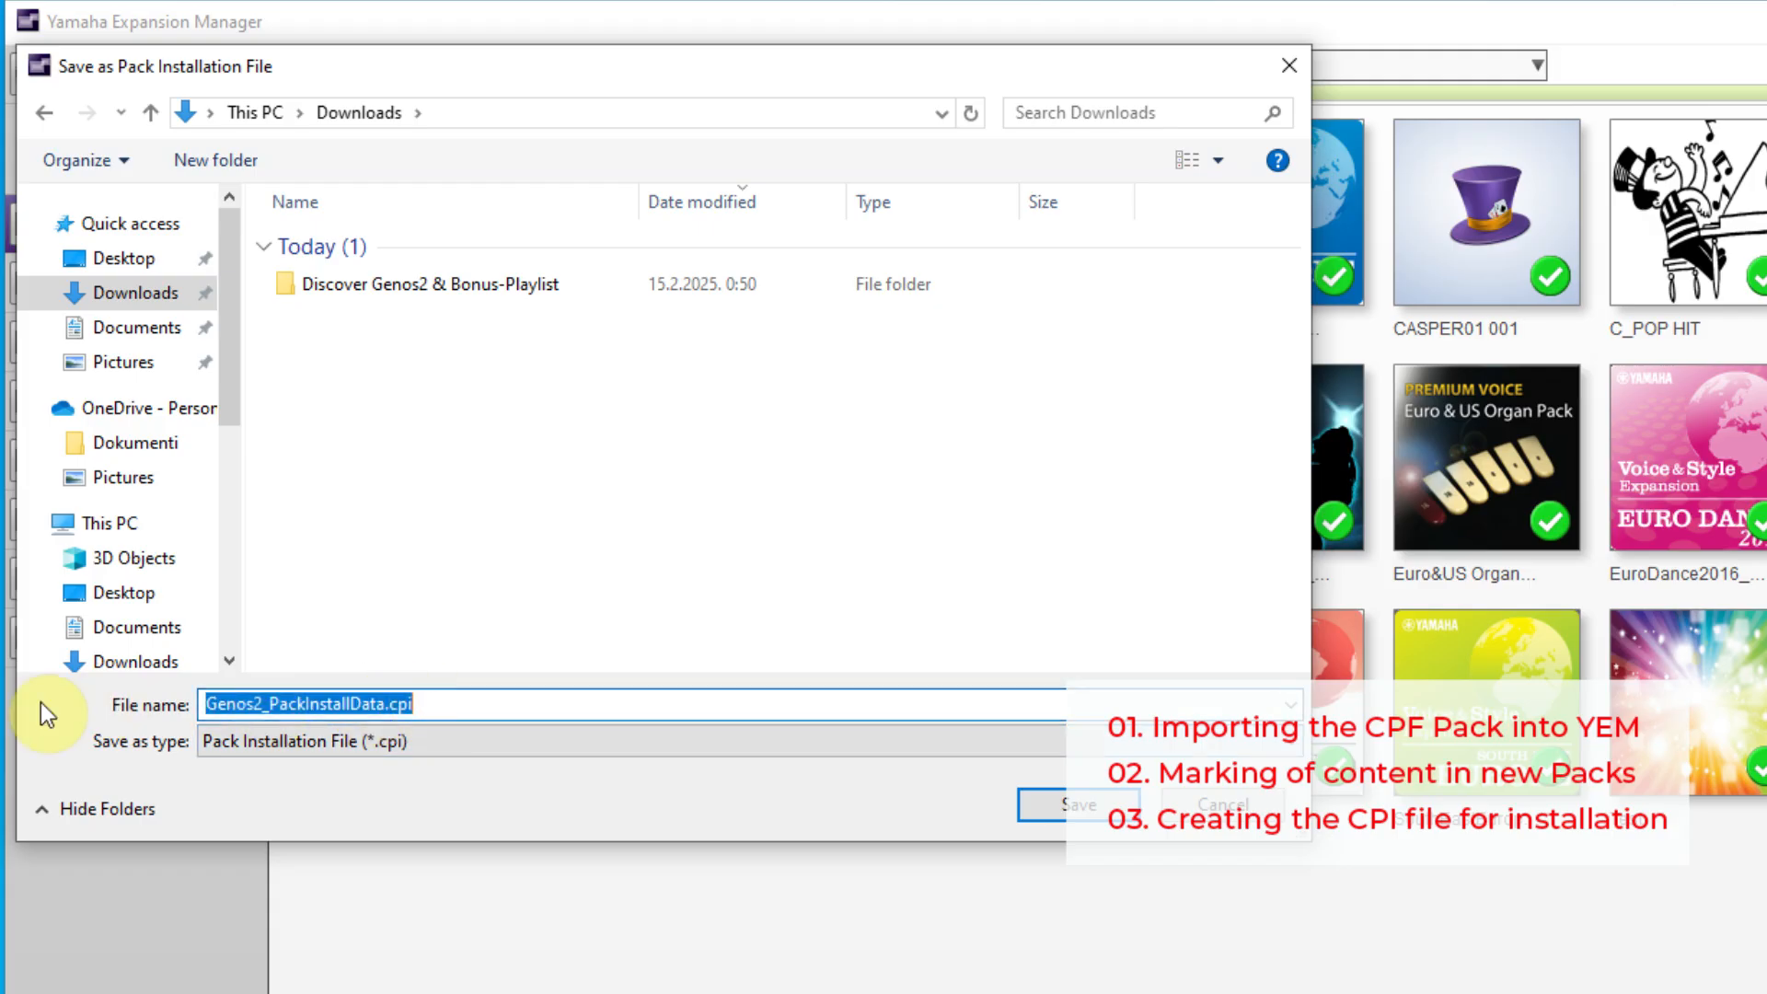
text(Casper-Bonus)
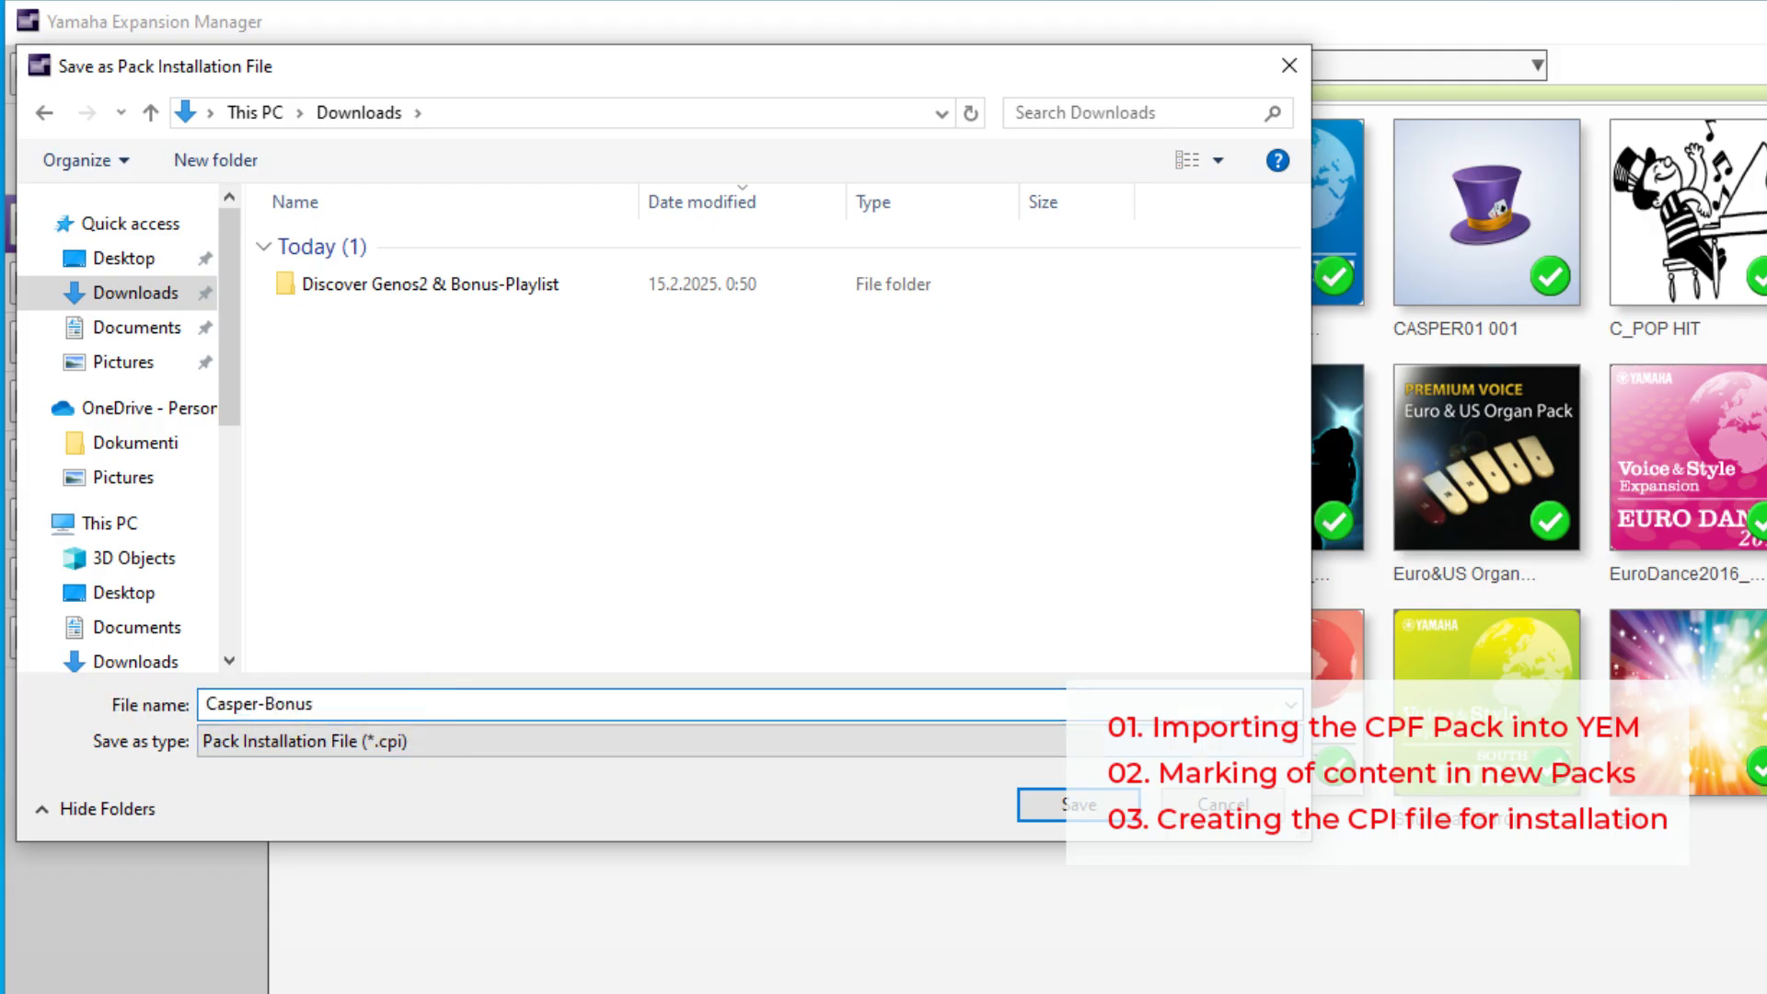
click(1051, 802)
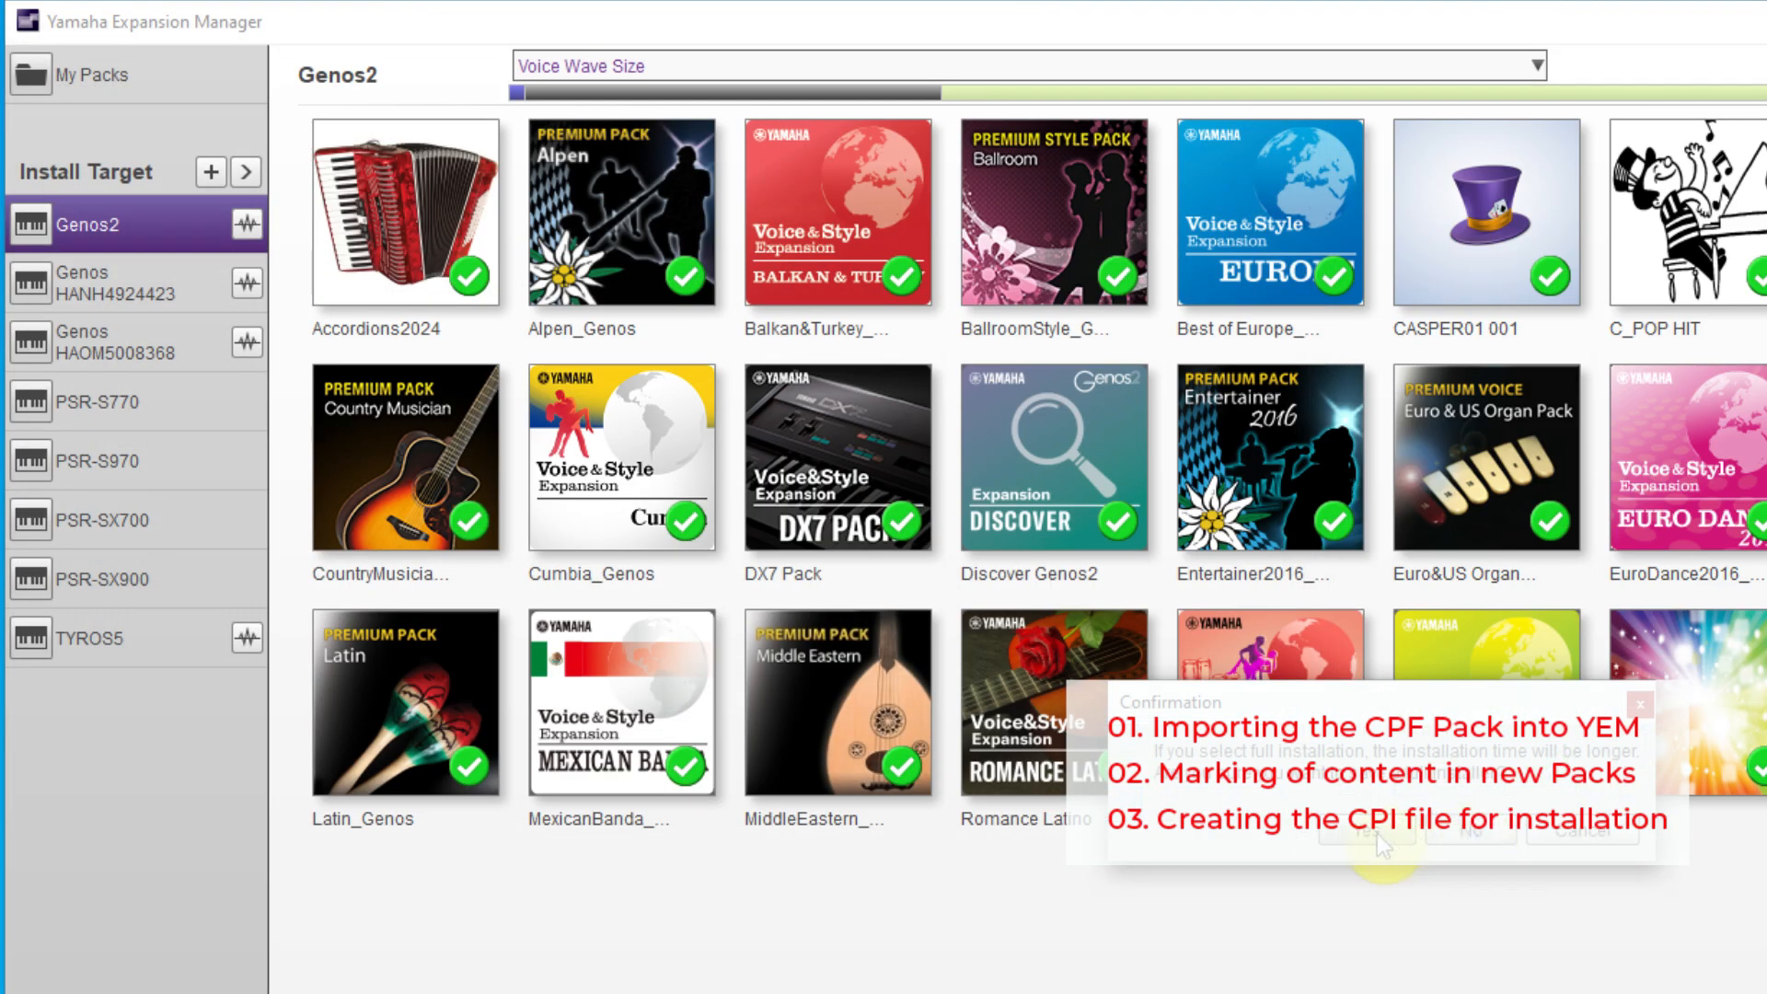
click(1377, 832)
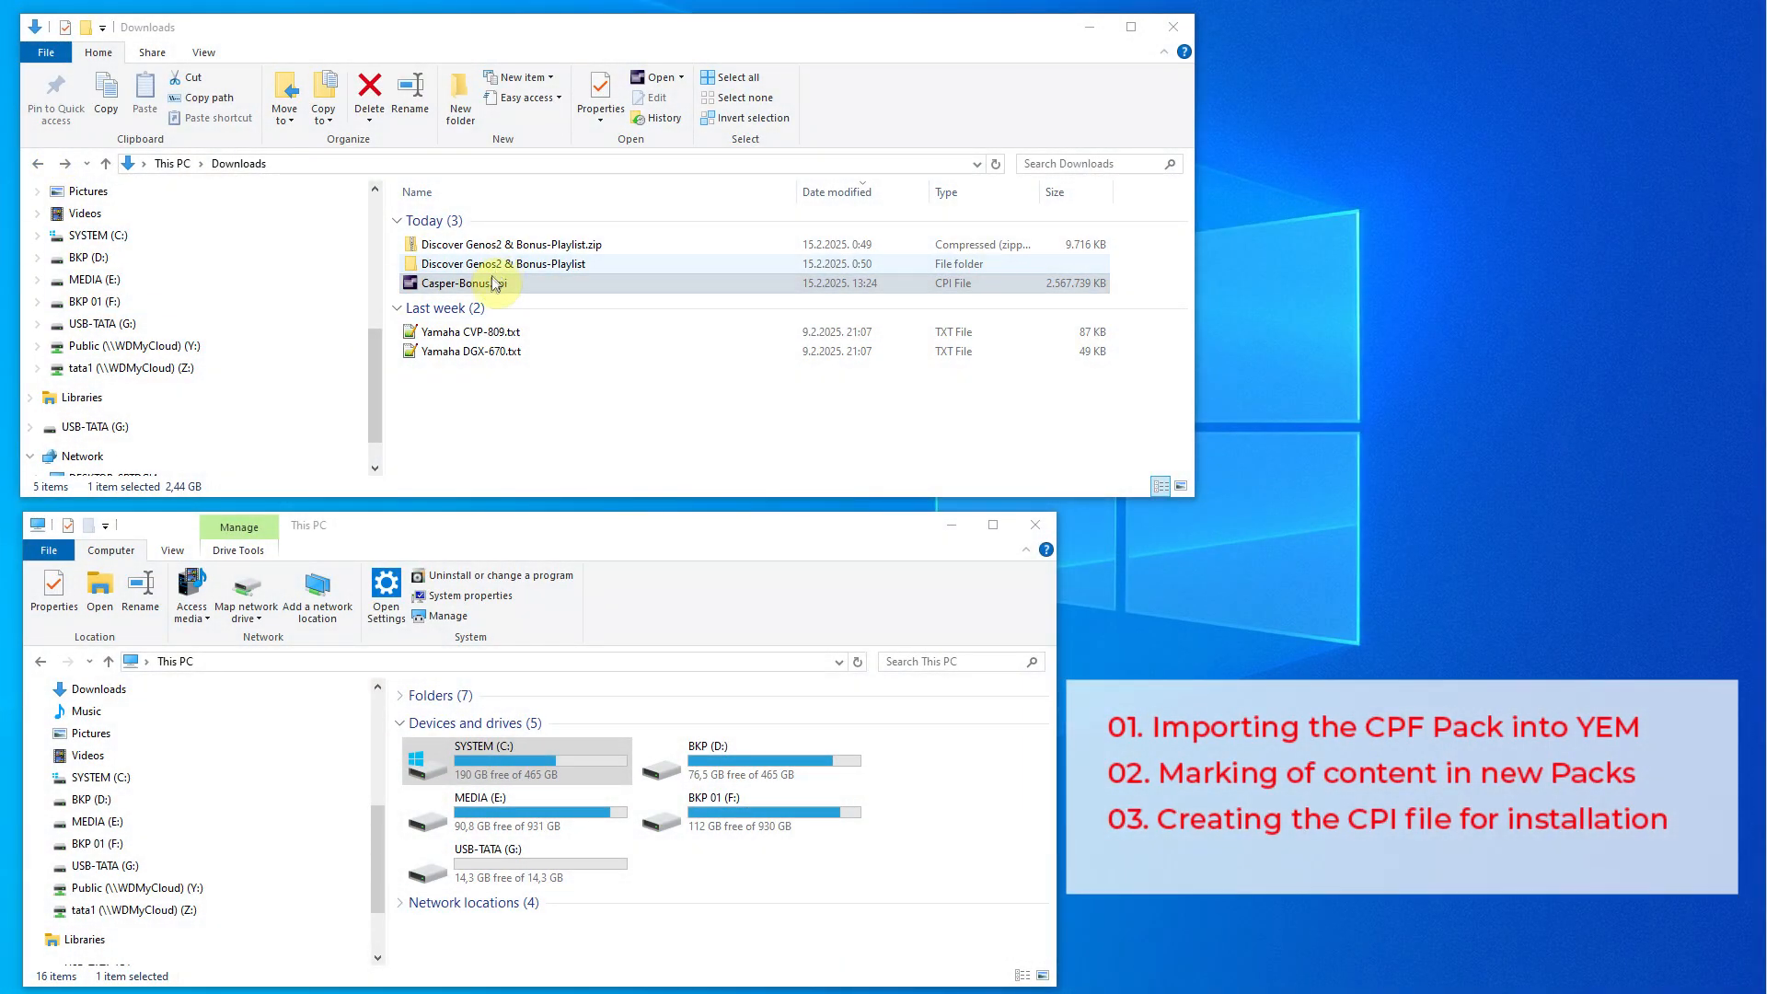
- In File Explorer, copy Casper-Bonus.cpi from Downloads to the USB-TATA (G:) drive and eject the drive
drag(491, 286, 534, 873)
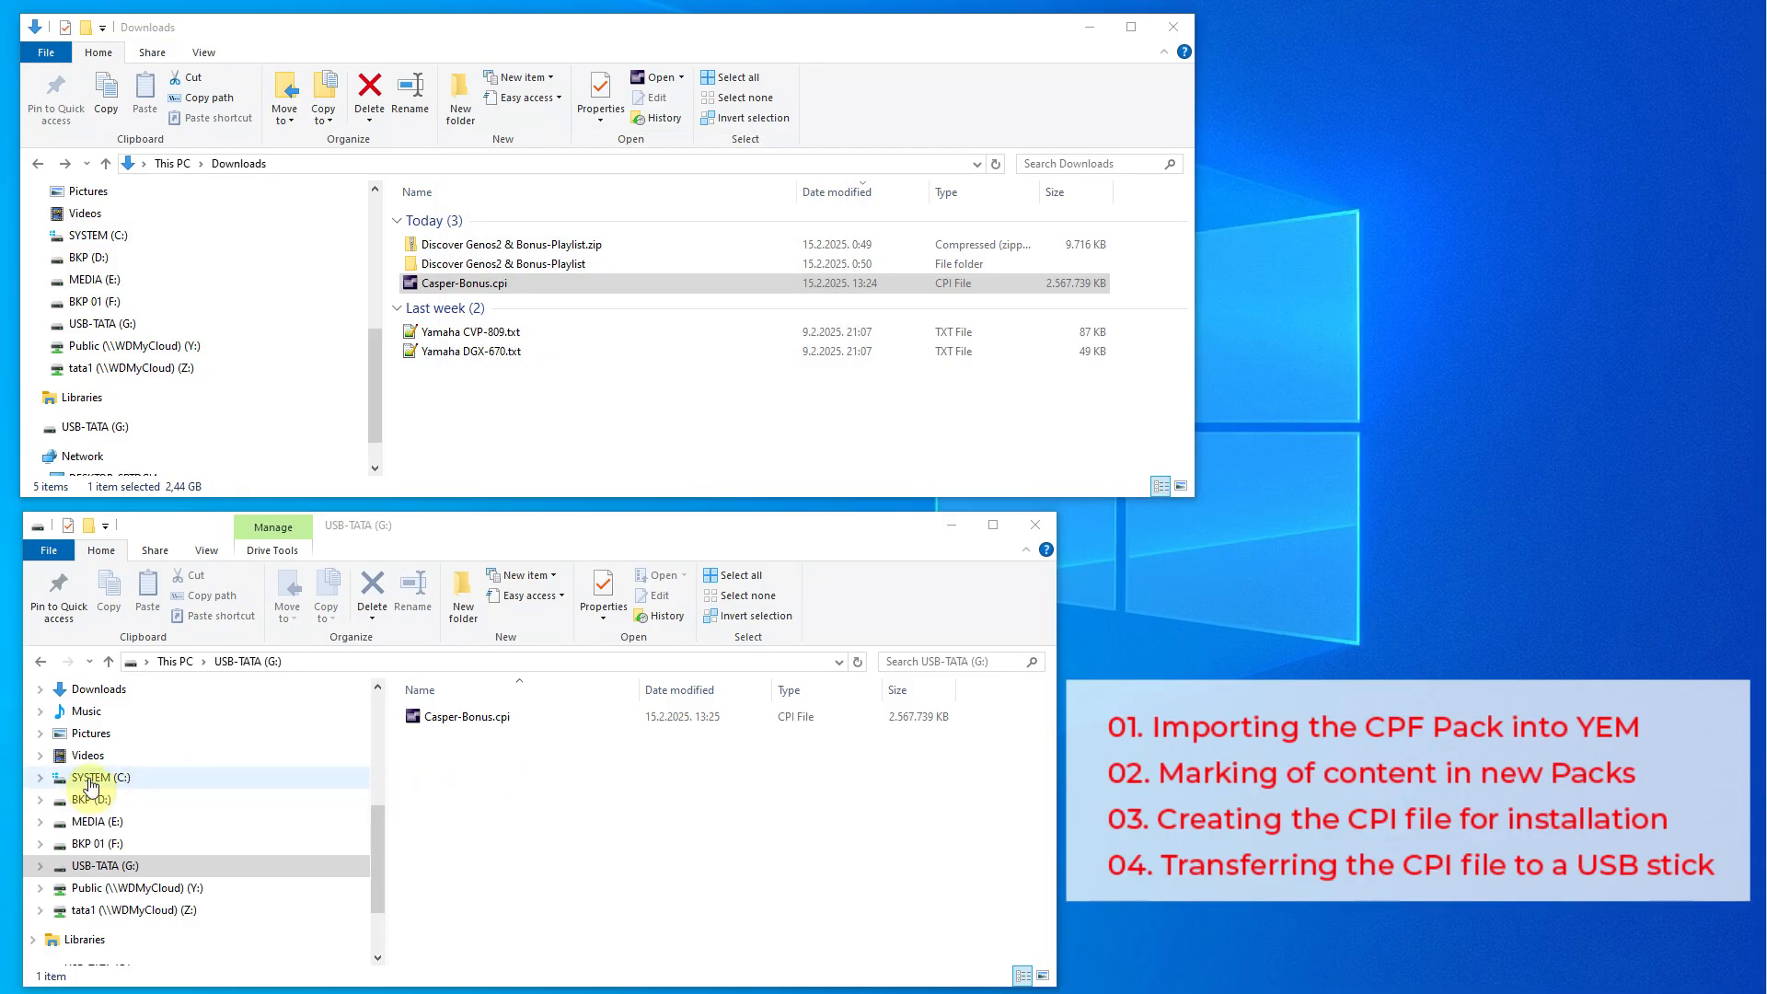
scroll(107, 780, up, 2)
click(83, 723)
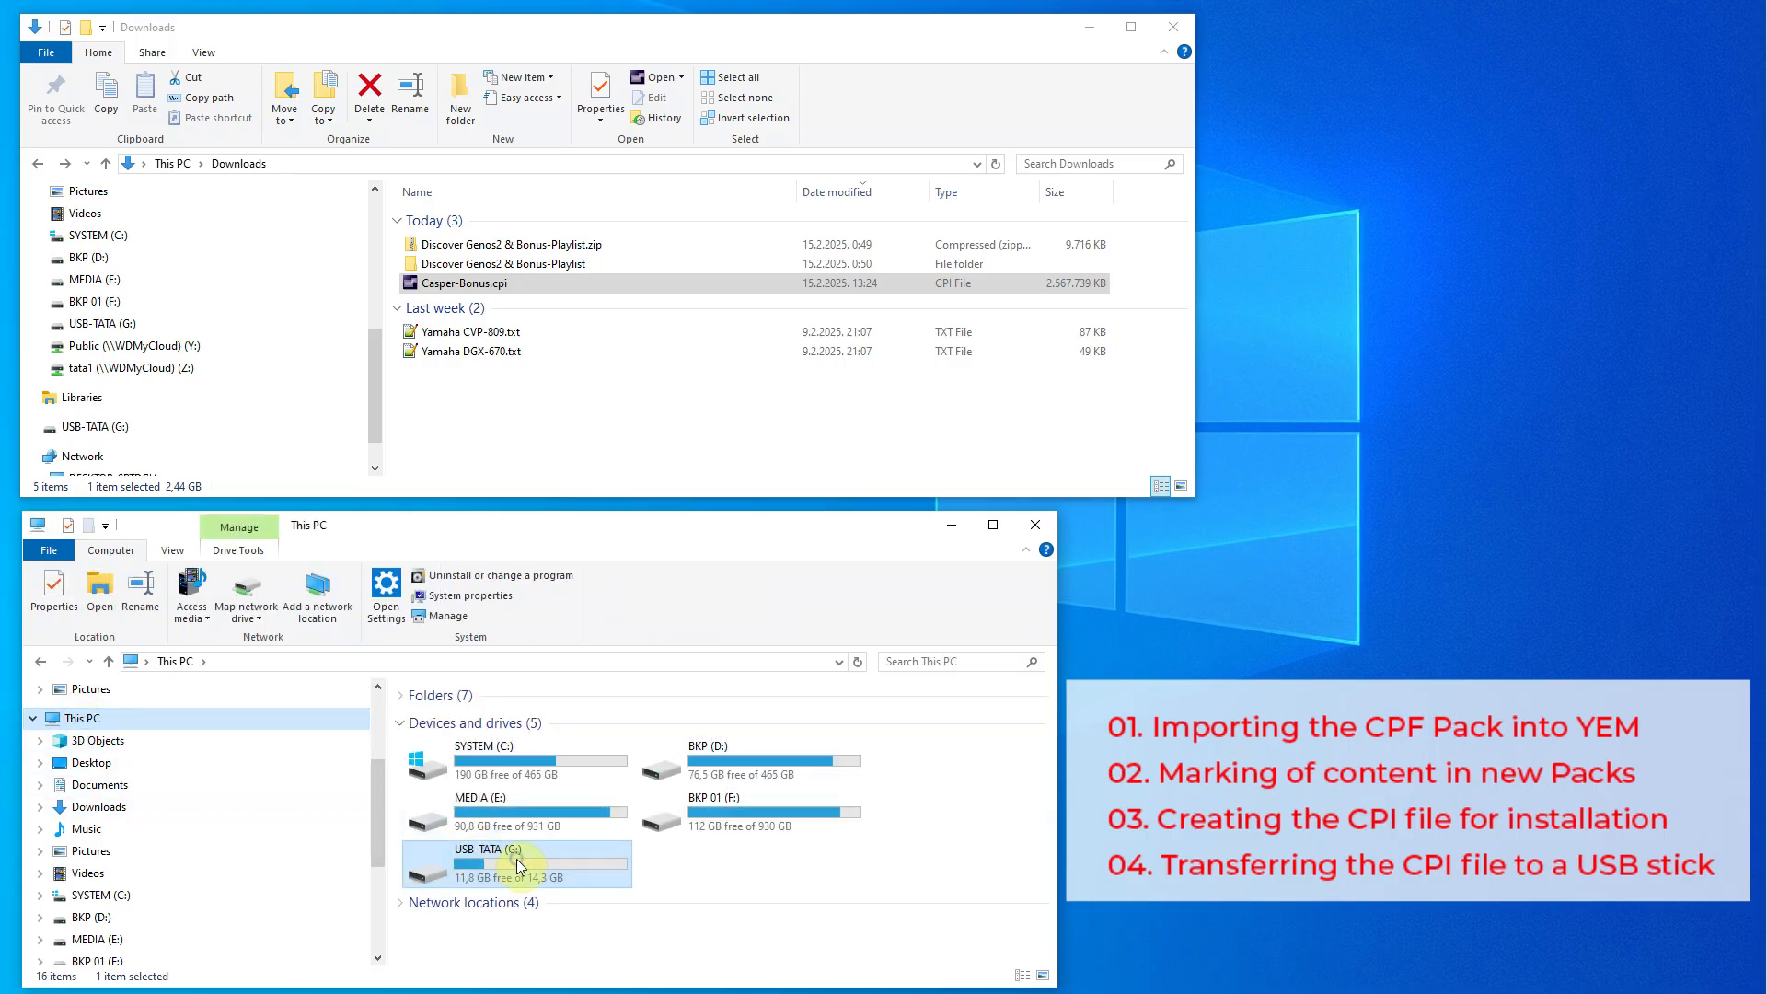
right_click(516, 864)
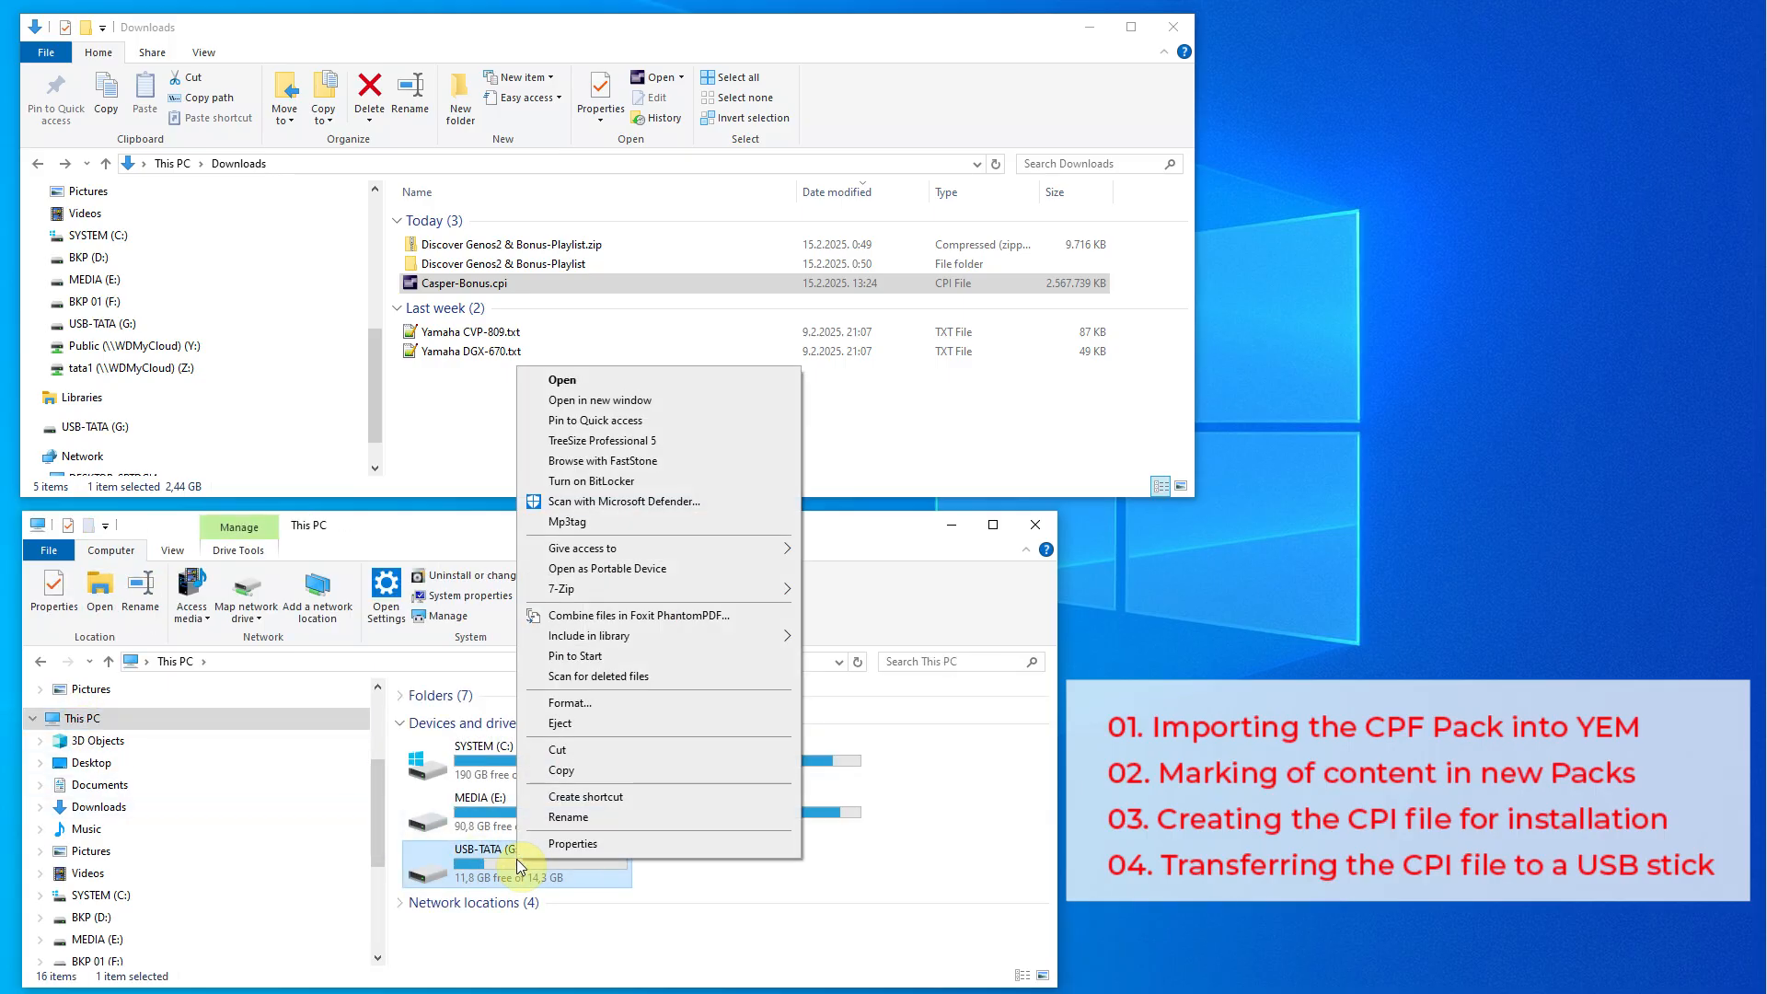
click(571, 726)
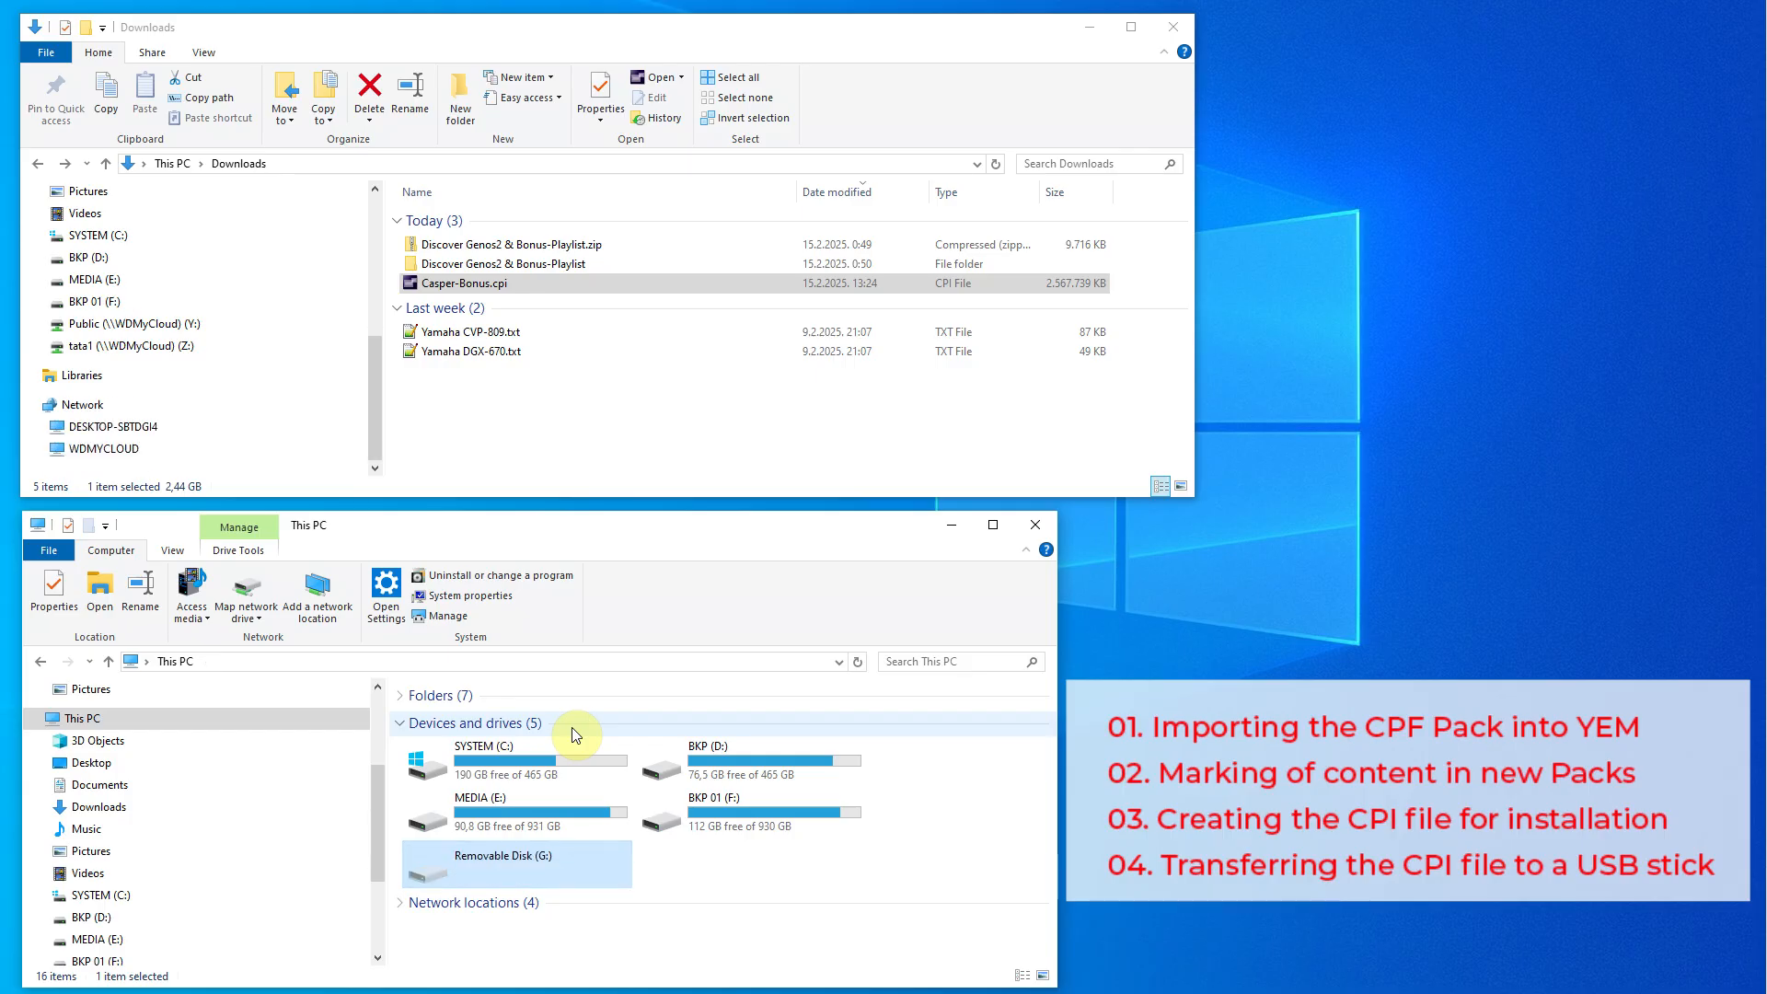